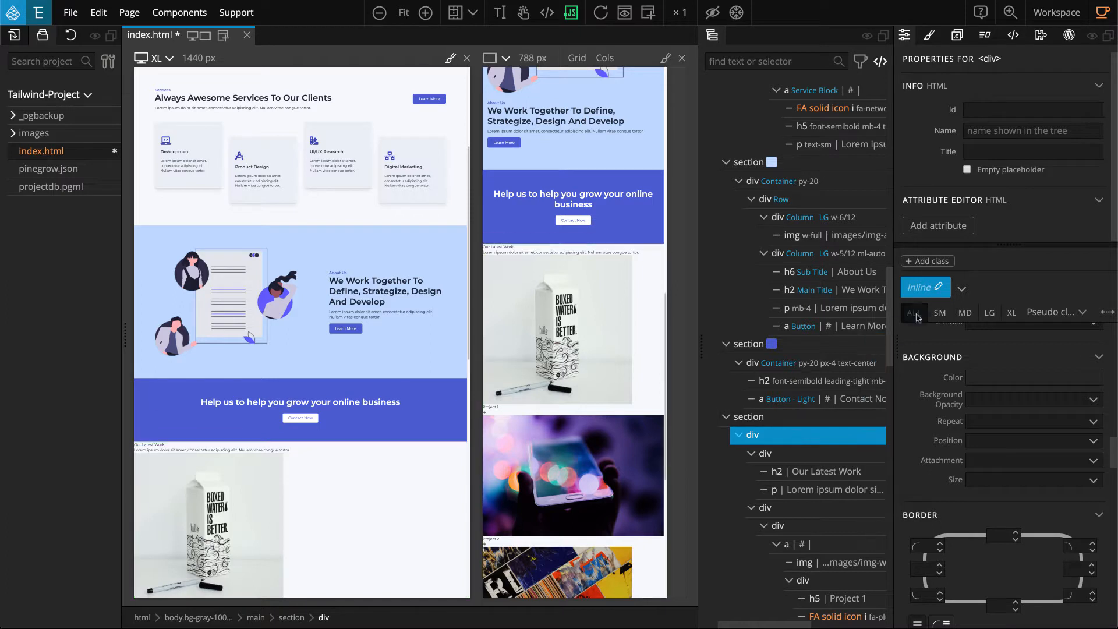
Apply the Container style to the outer div of the Our Latest Work section and switch to its inline styling.
left_click(962, 290)
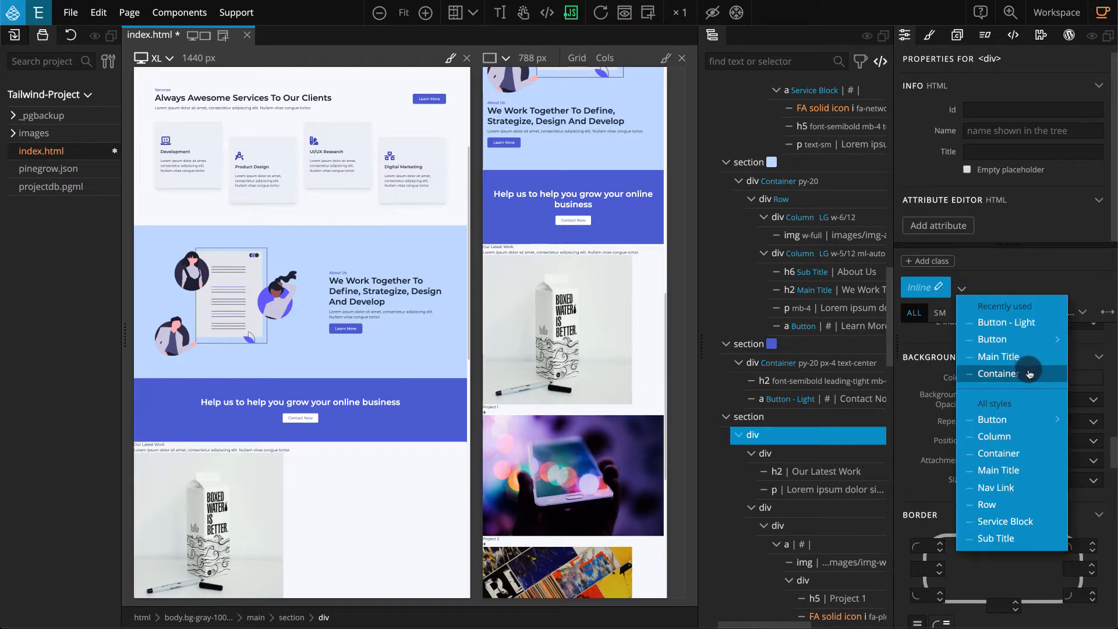
left_click(998, 373)
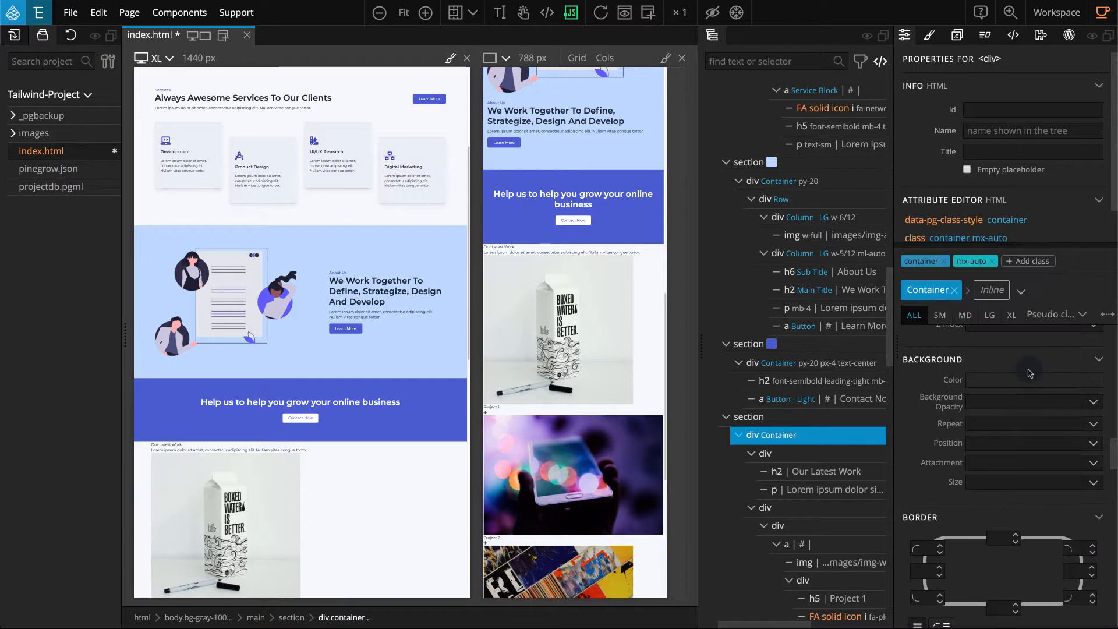
left_click(993, 291)
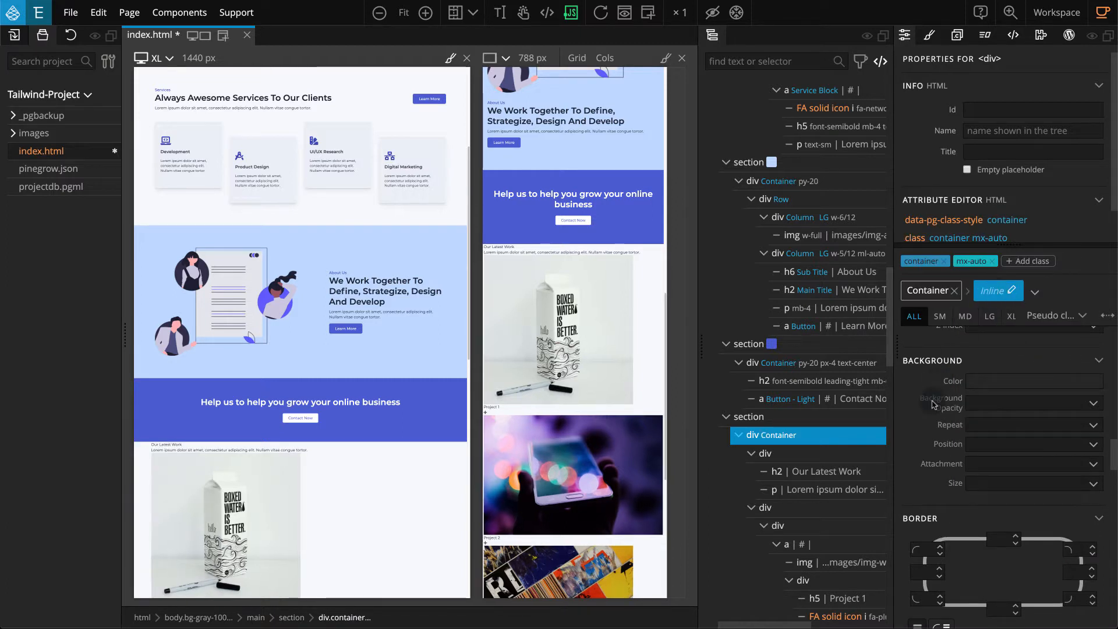
Give the section's container div inline top and bottom padding of 20 and centre its text.
scroll(932, 403, "up", 5)
scroll(932, 404, "up", 4)
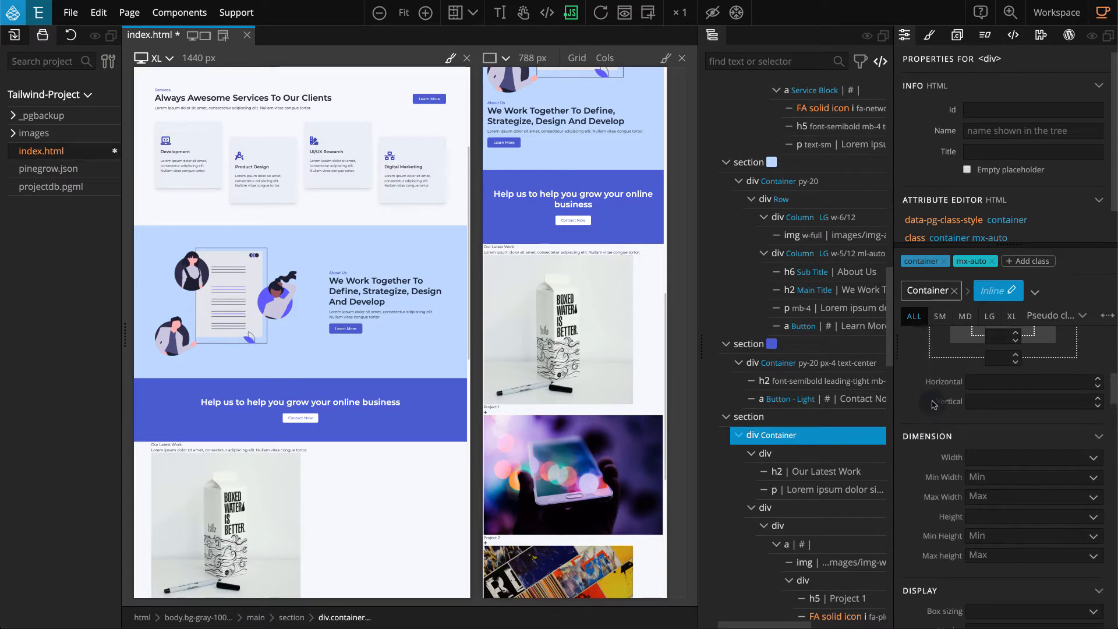
left_click(1004, 402)
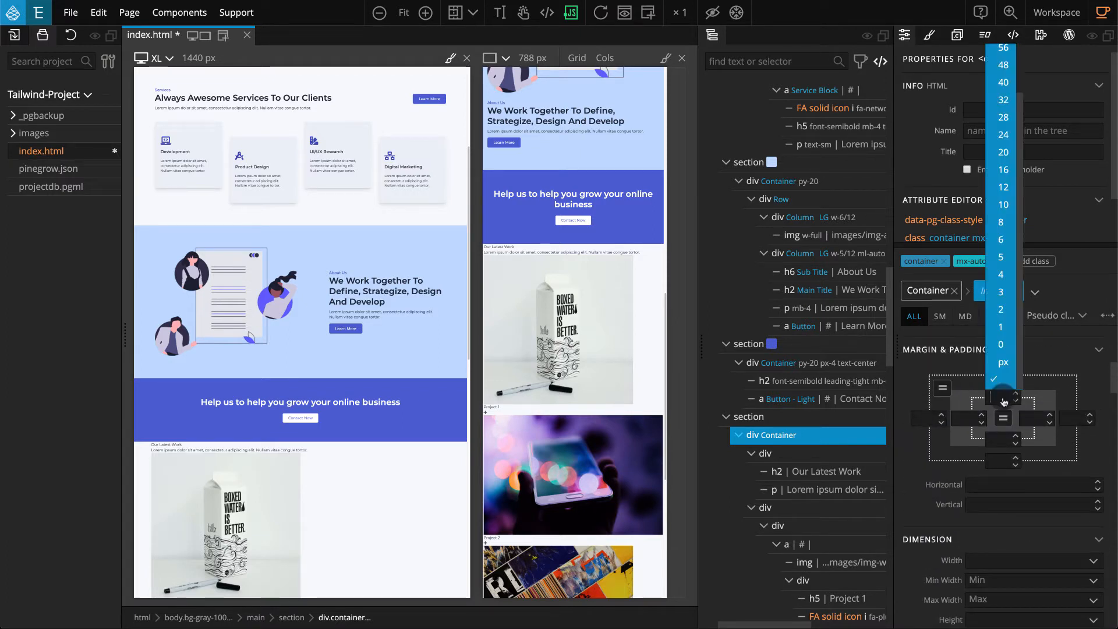
left_click(1004, 153)
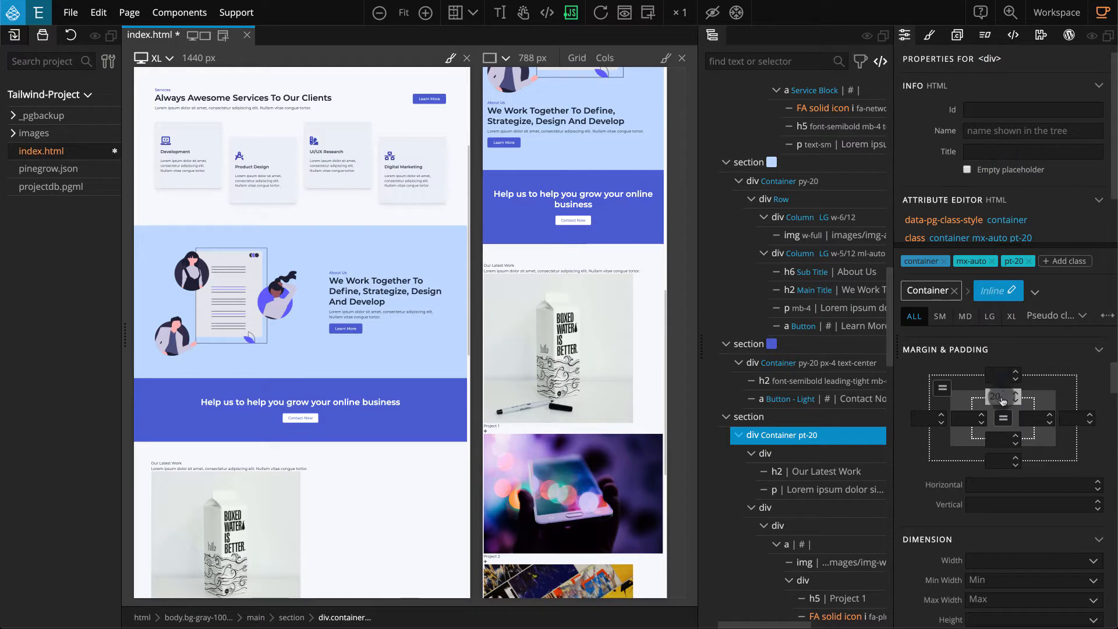
left_click(1001, 440)
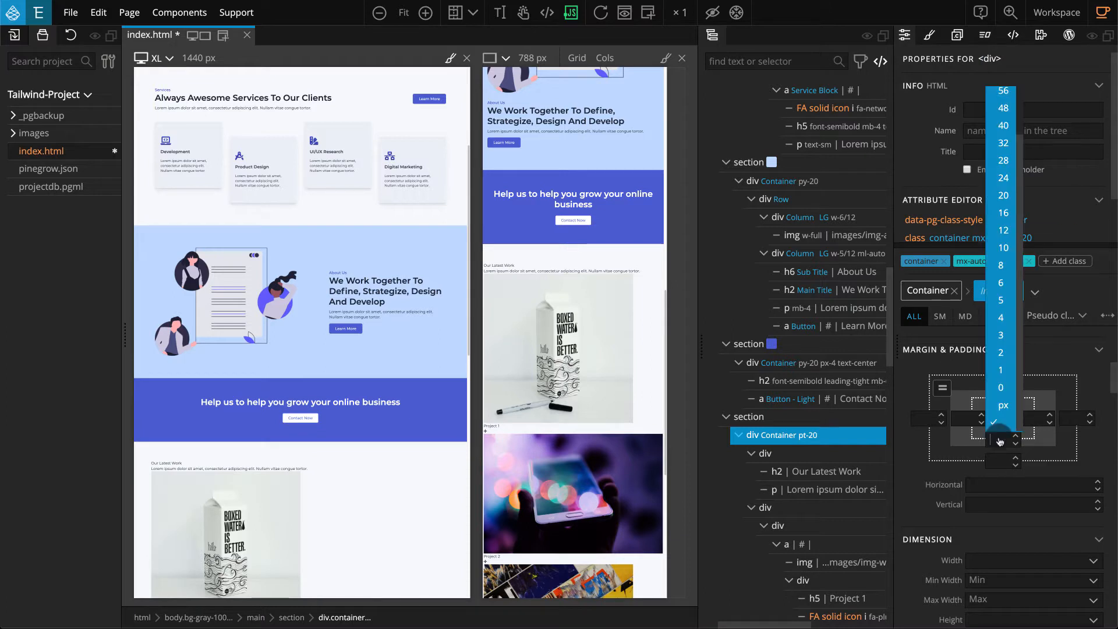
left_click(1002, 197)
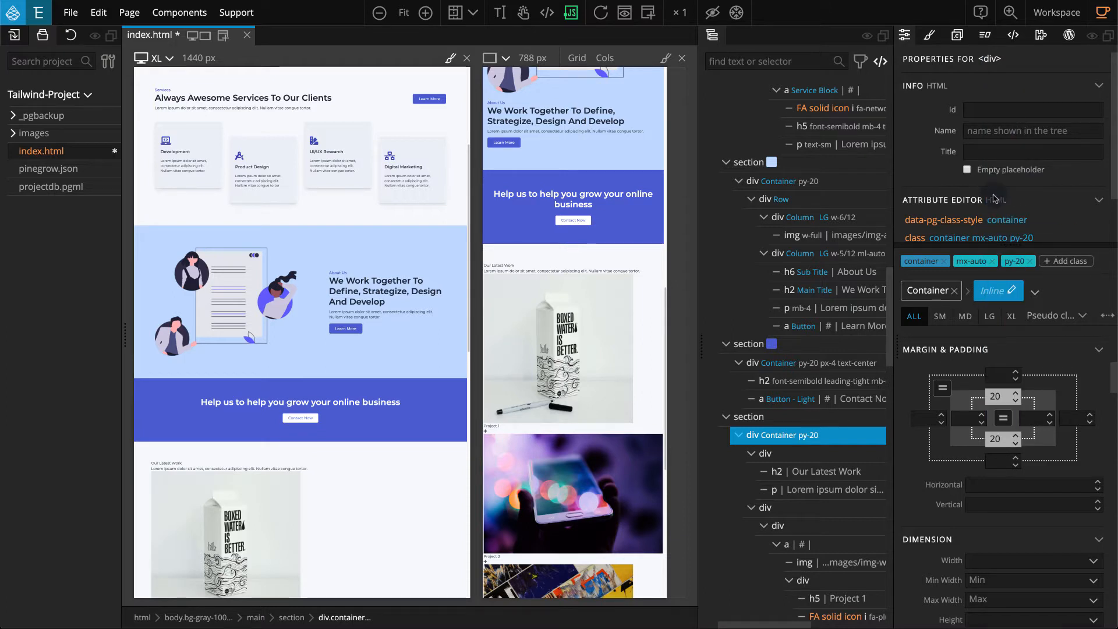
scroll(923, 379, "down", 5)
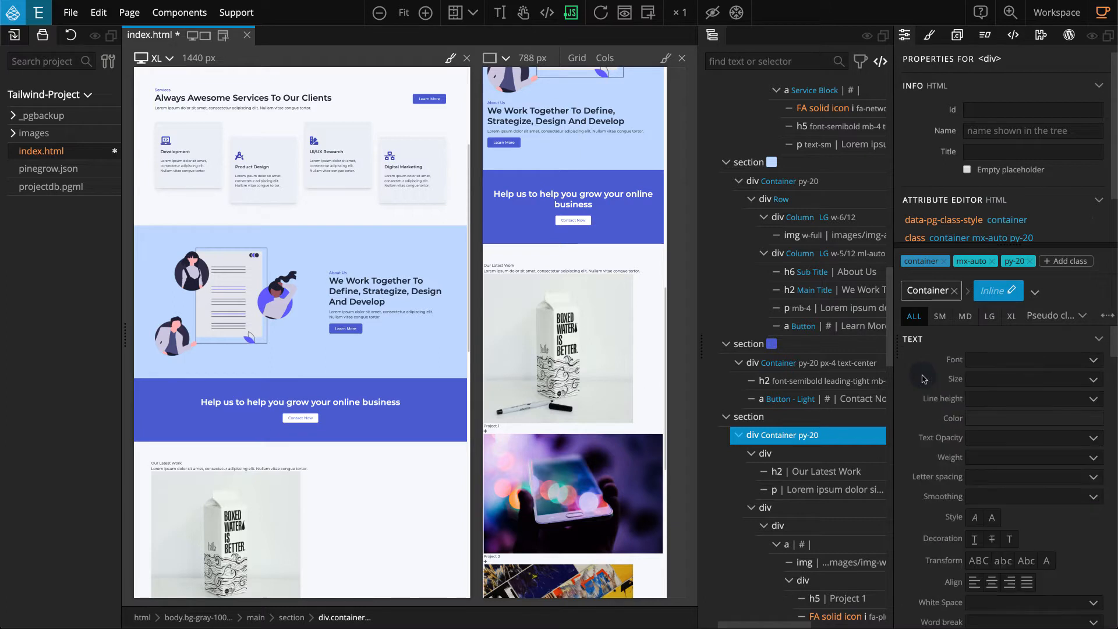
left_click(993, 583)
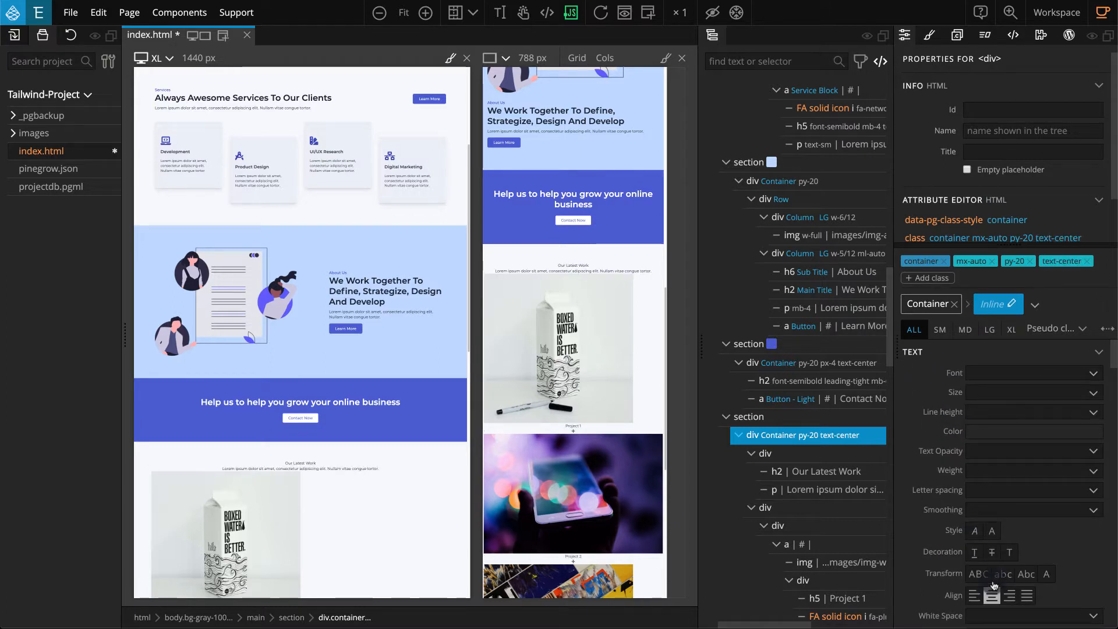
Set left and right padding of 4 and a bottom margin of 4 on the div wrapping the Our Latest Work heading.
left_click(830, 458)
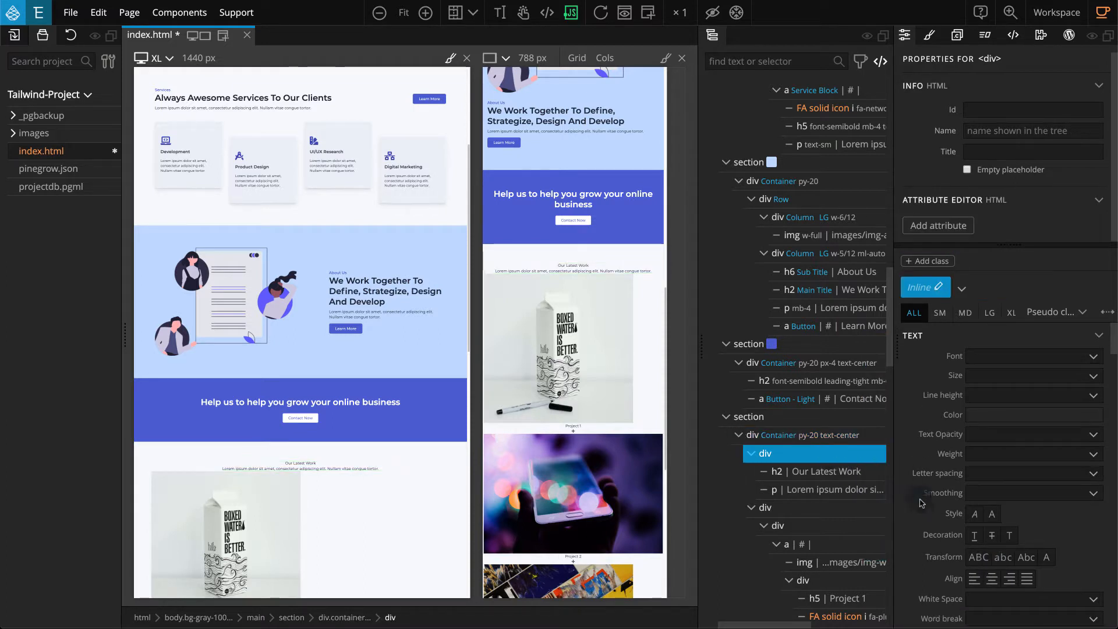
scroll(921, 507, "down", 5)
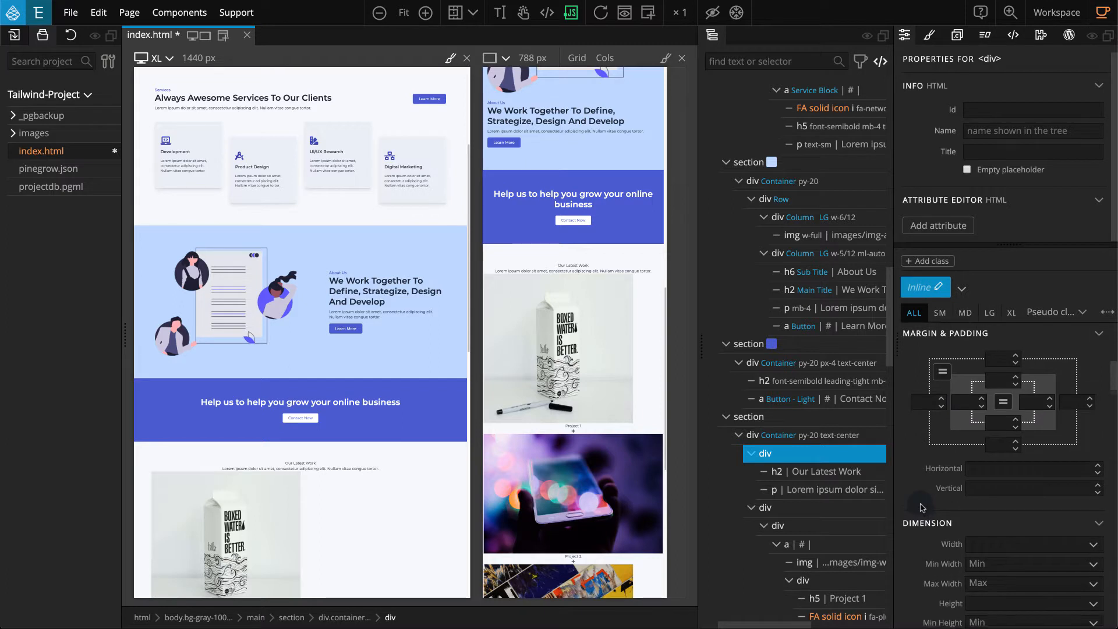
left_click(967, 405)
left_click(967, 283)
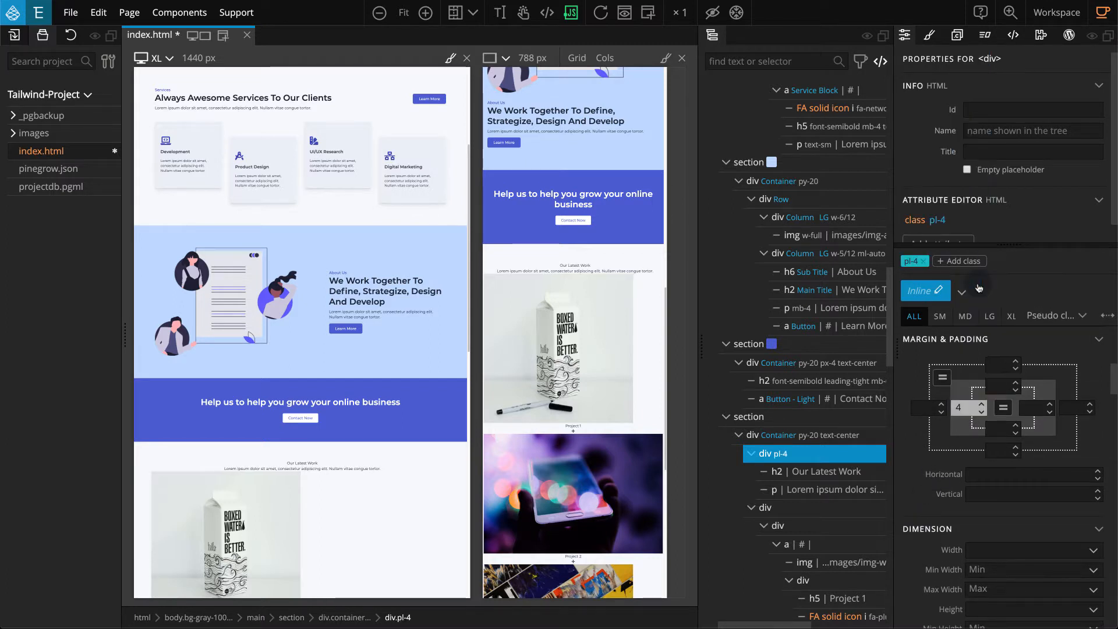
left_click(1036, 411)
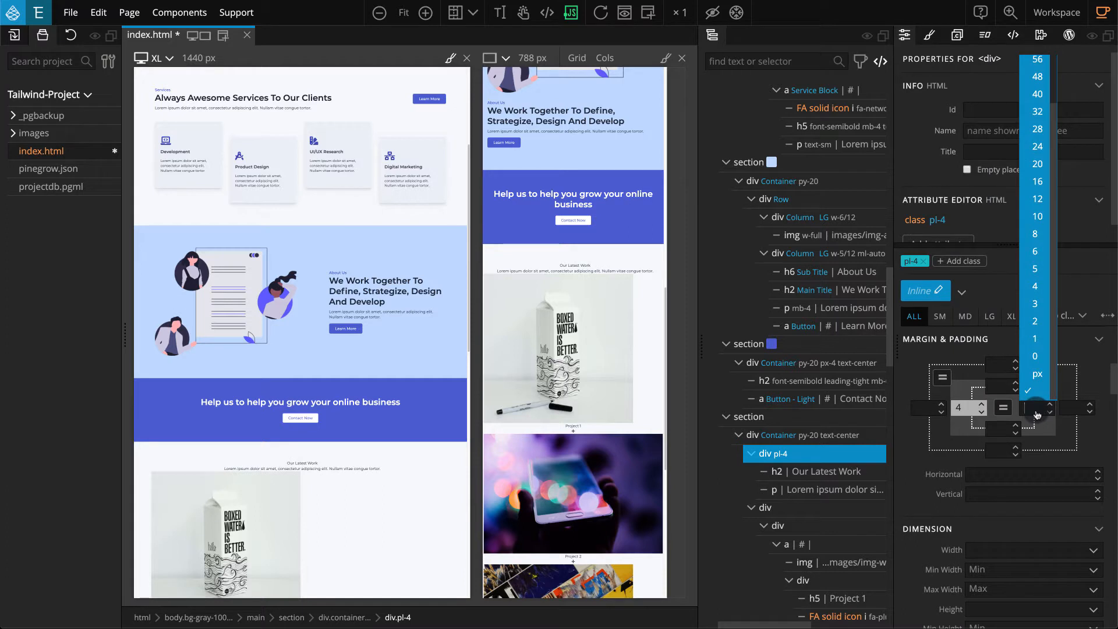
left_click(1035, 286)
left_click(1003, 457)
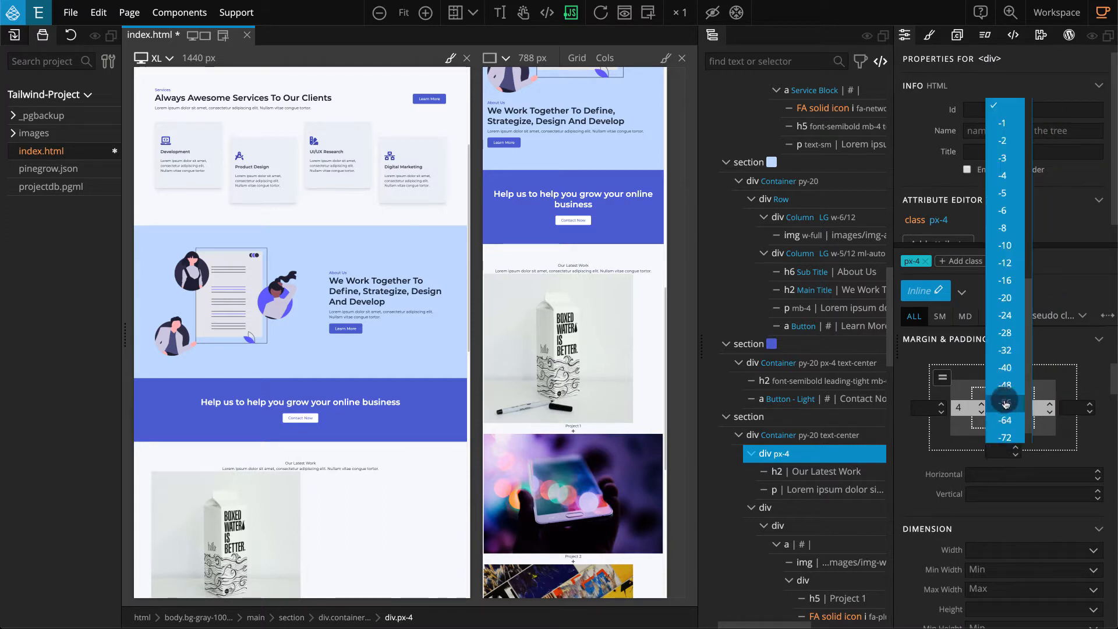
left_click(1012, 180)
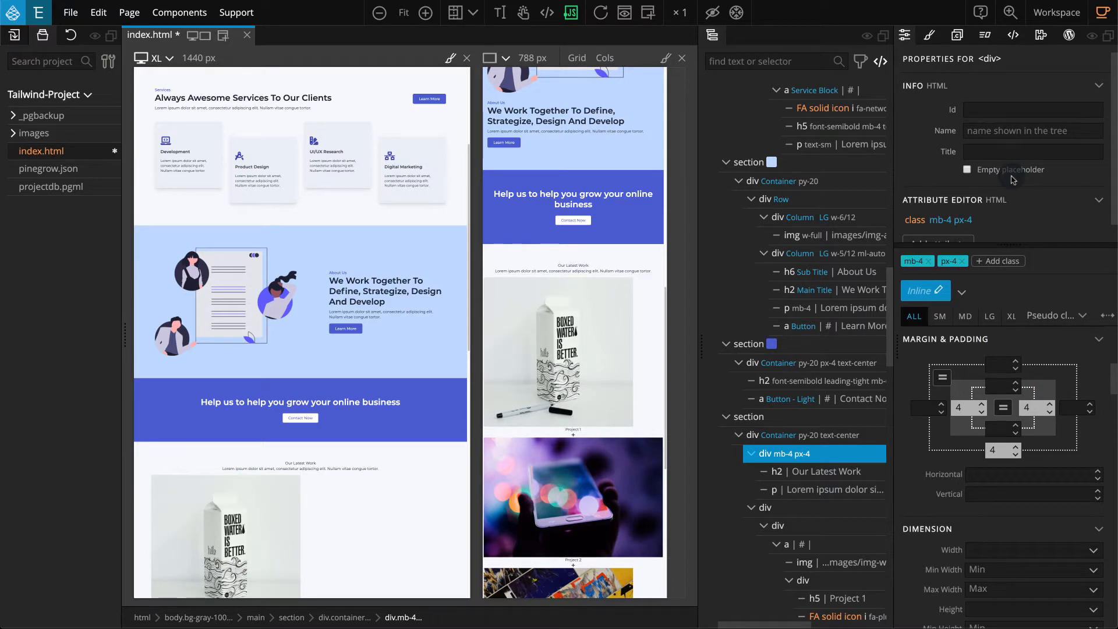
Set the heading wrapper div's width to Full for all screen sizes and 1/2 at the LG breakpoint.
scroll(981, 411, "down", 3)
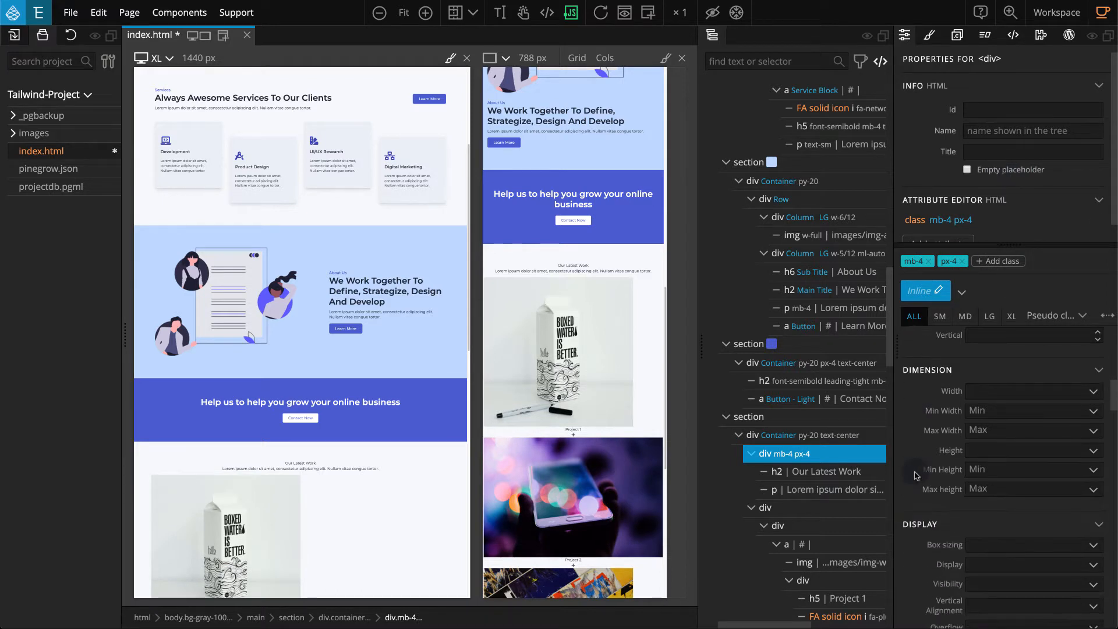
left_click(1003, 391)
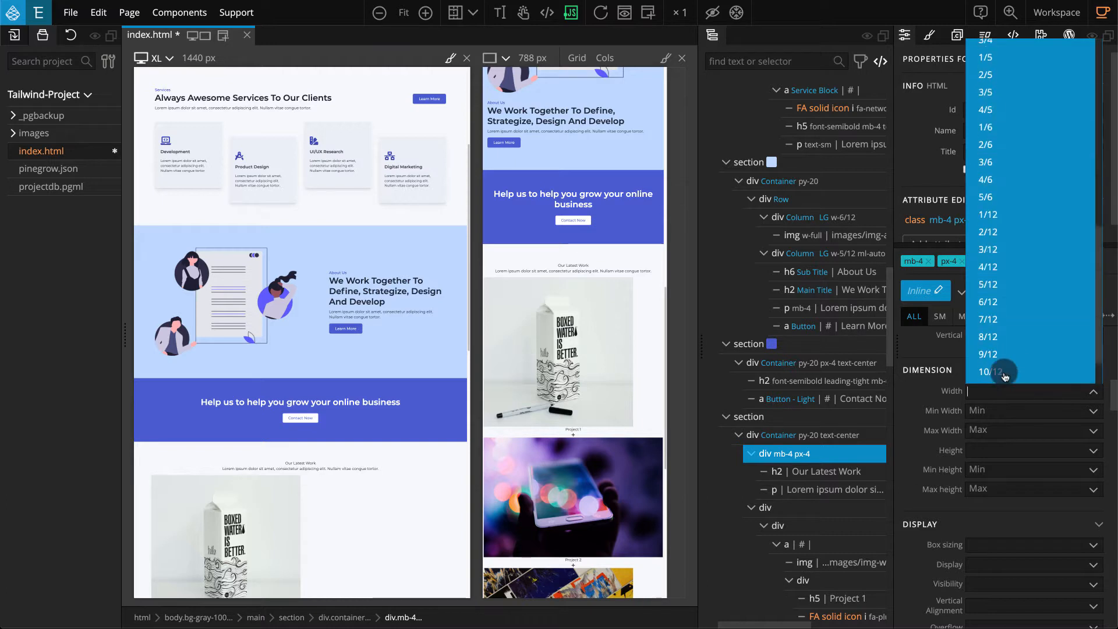
left_click(1015, 362)
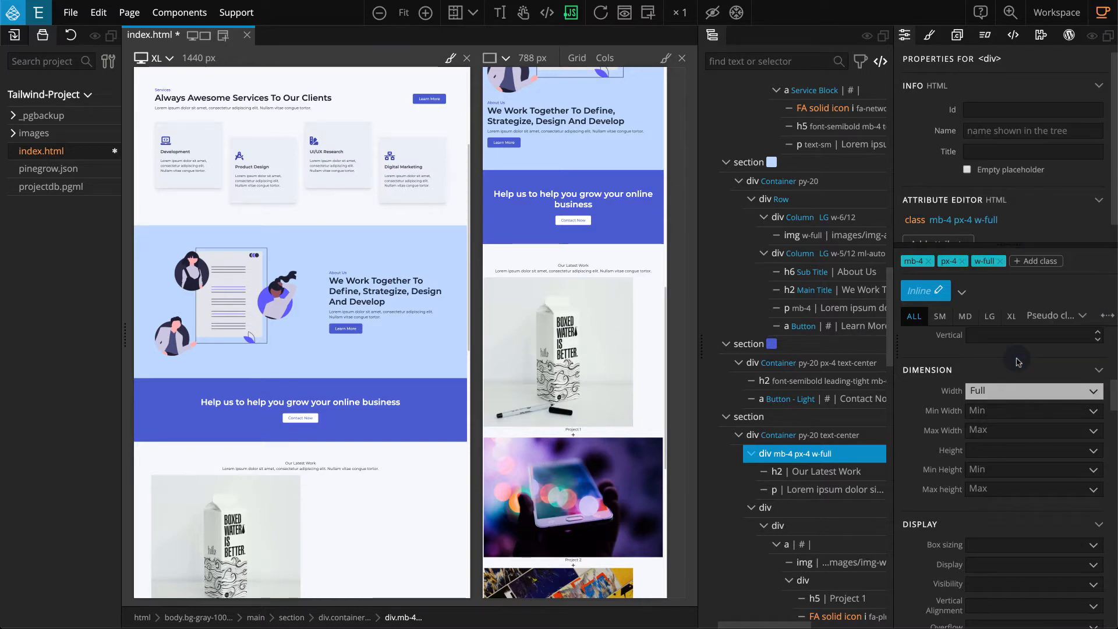
left_click(989, 319)
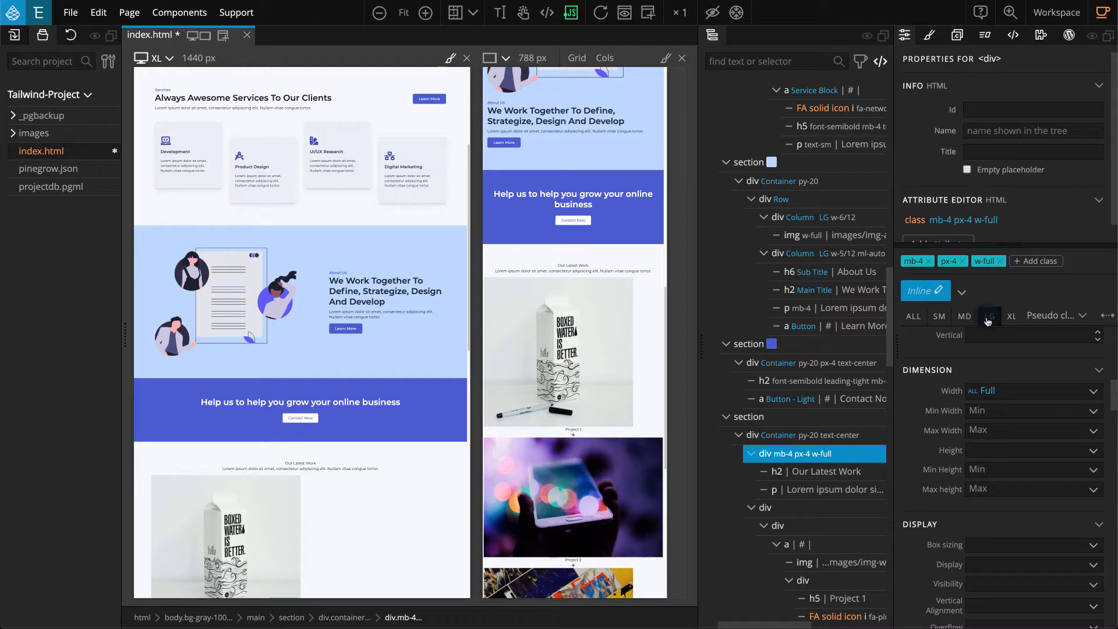
left_click(1028, 394)
scroll(1025, 367, "down", 4)
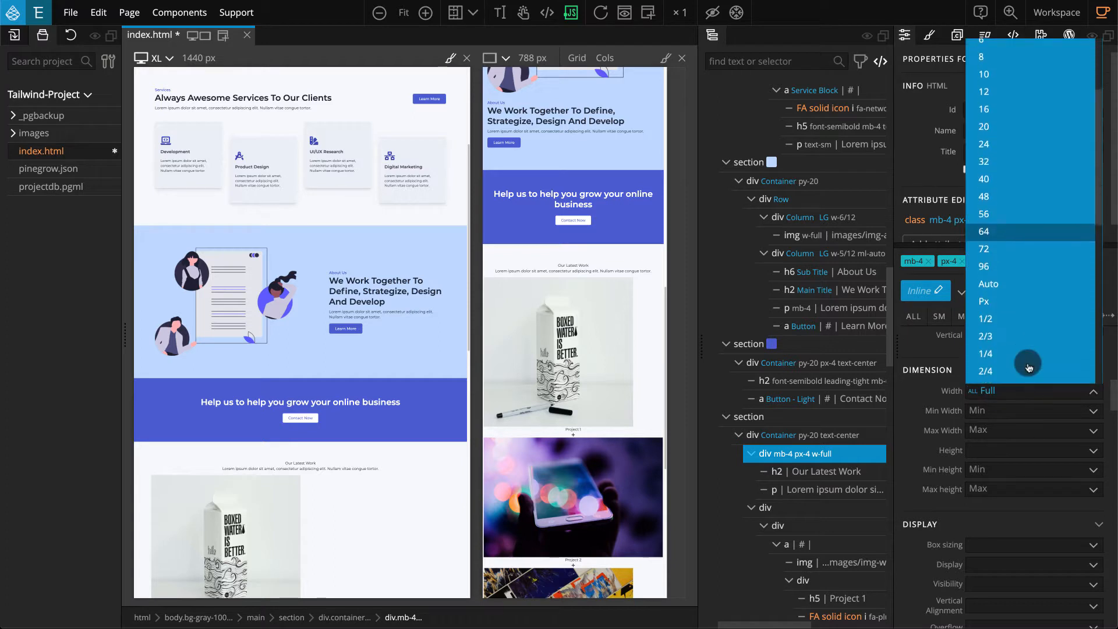
left_click(1026, 266)
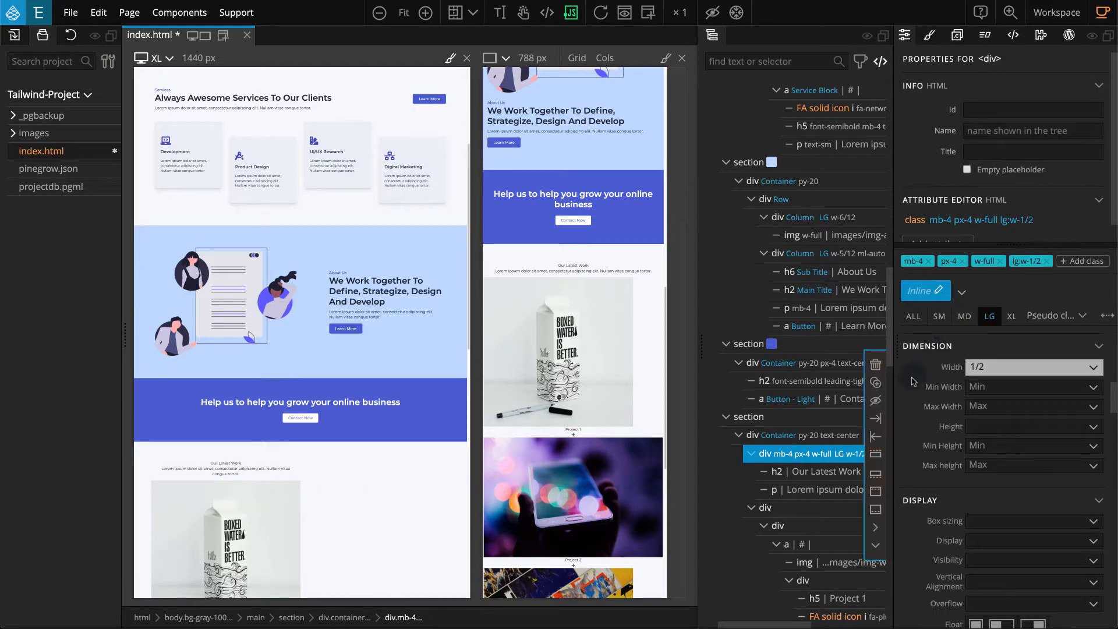
Set the heading wrapper's left and right margins to auto at the LG breakpoint, then return to styling all sizes.
scroll(912, 382, "up", 3)
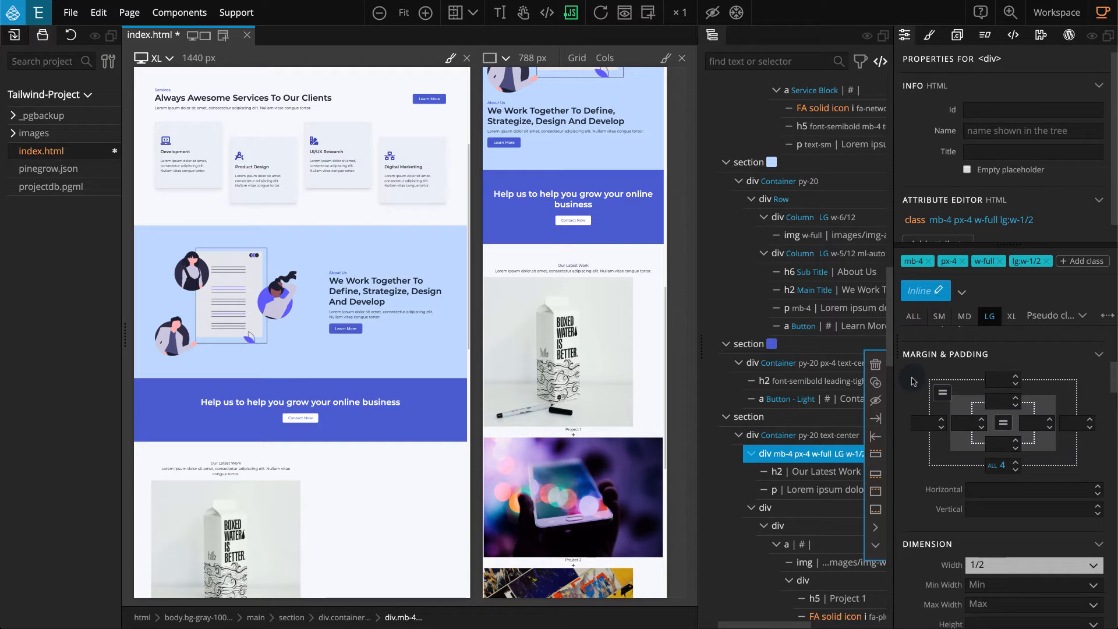
left_click(926, 422)
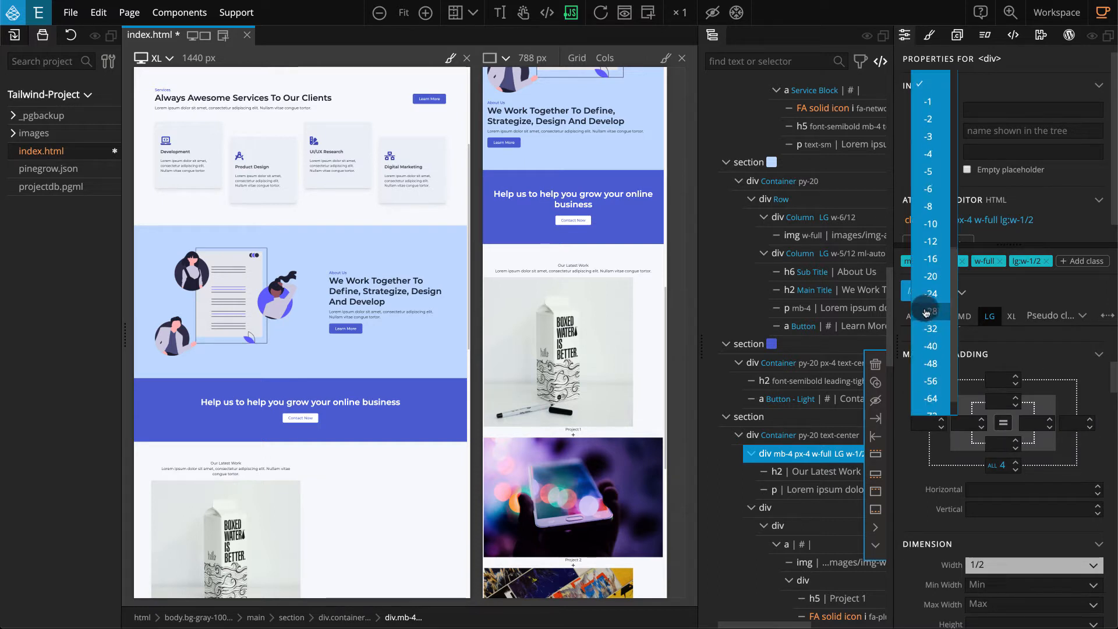
left_click(934, 220)
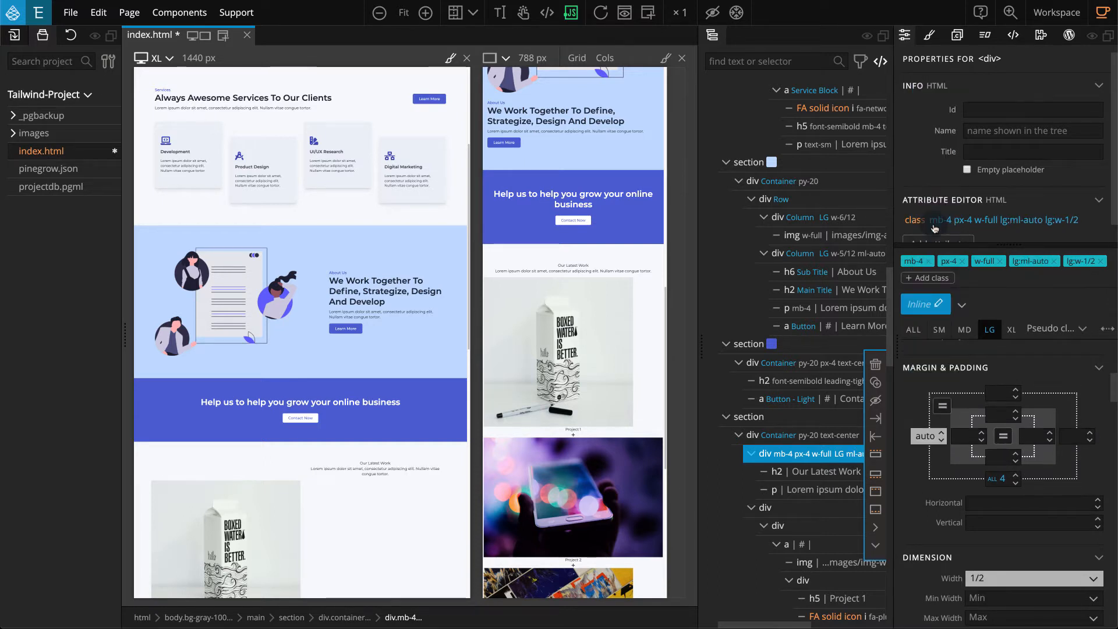
left_click(1072, 437)
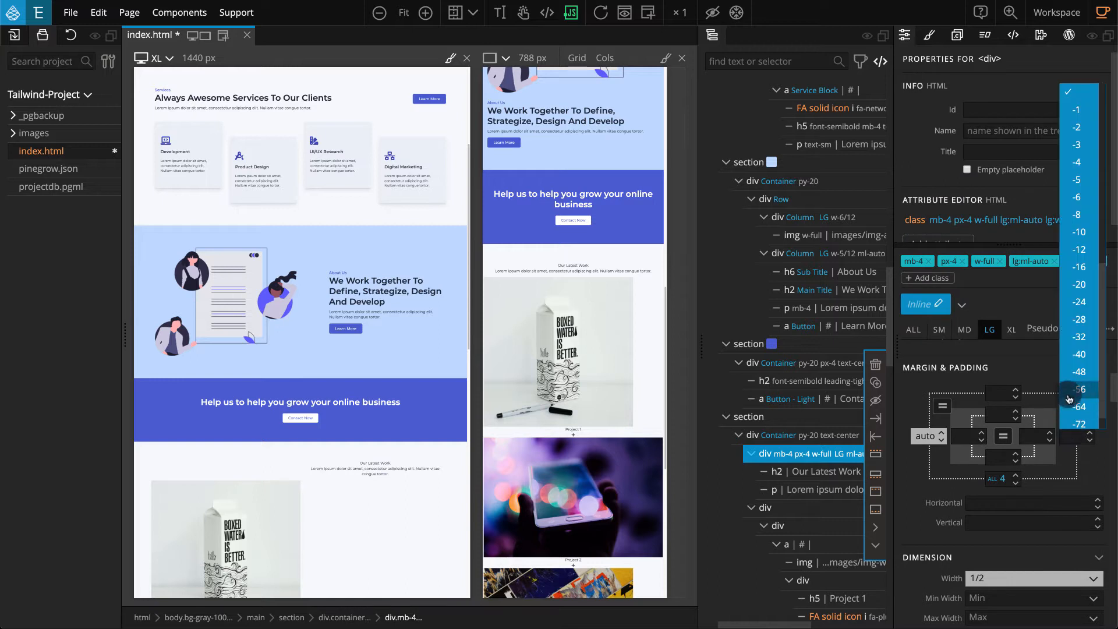
left_click(1082, 166)
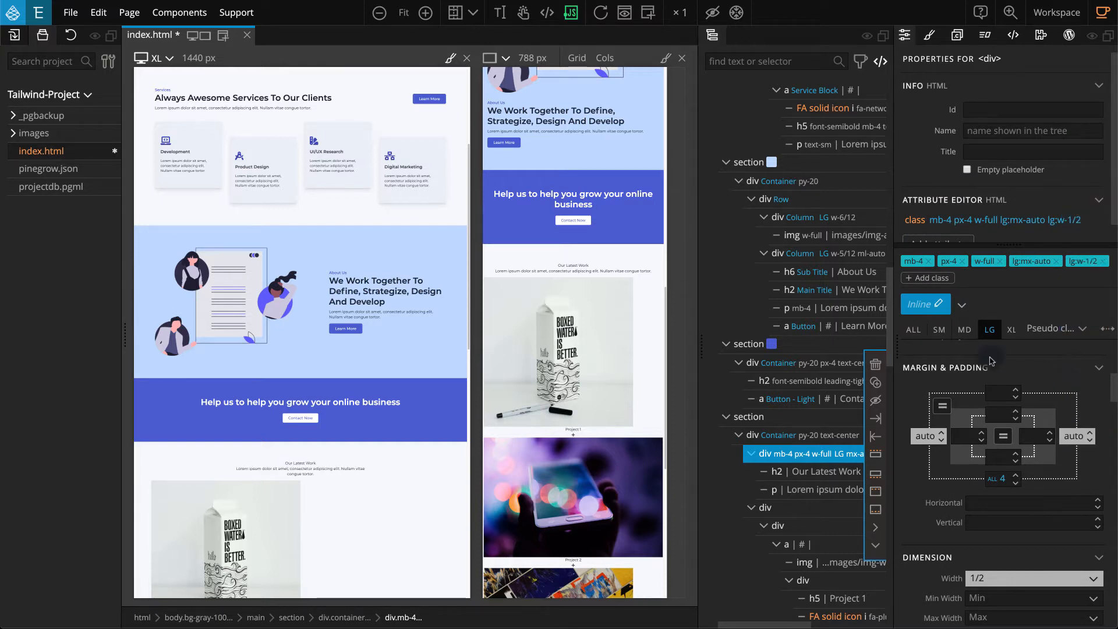
left_click(915, 330)
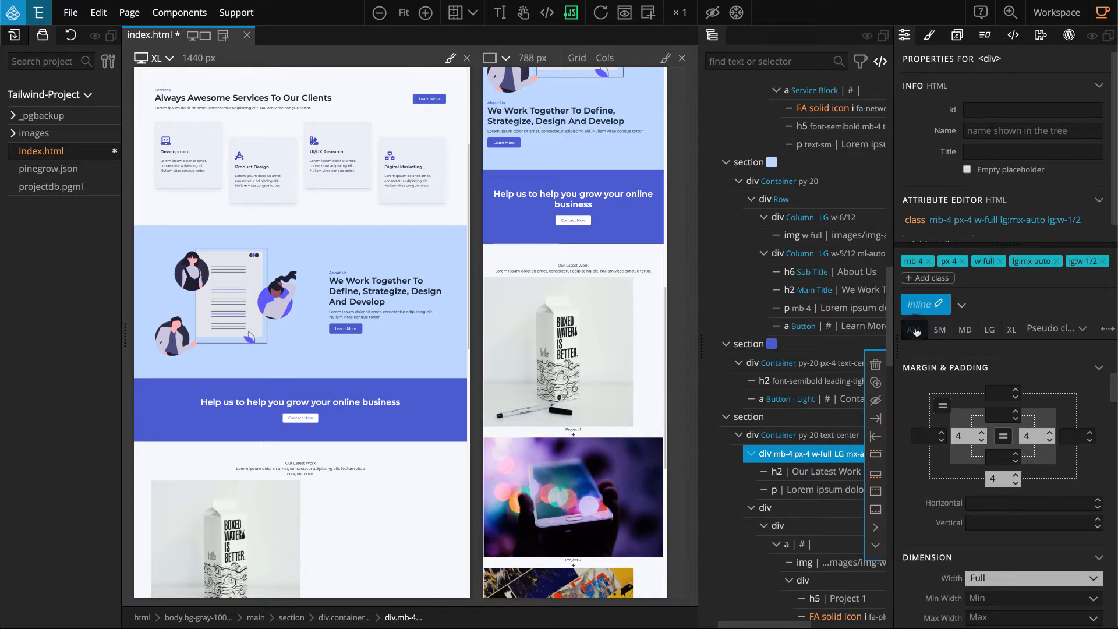
Apply the Main Title style to the Our Latest Work h2 heading.
left_click(804, 472)
scroll(804, 472, "down", 4)
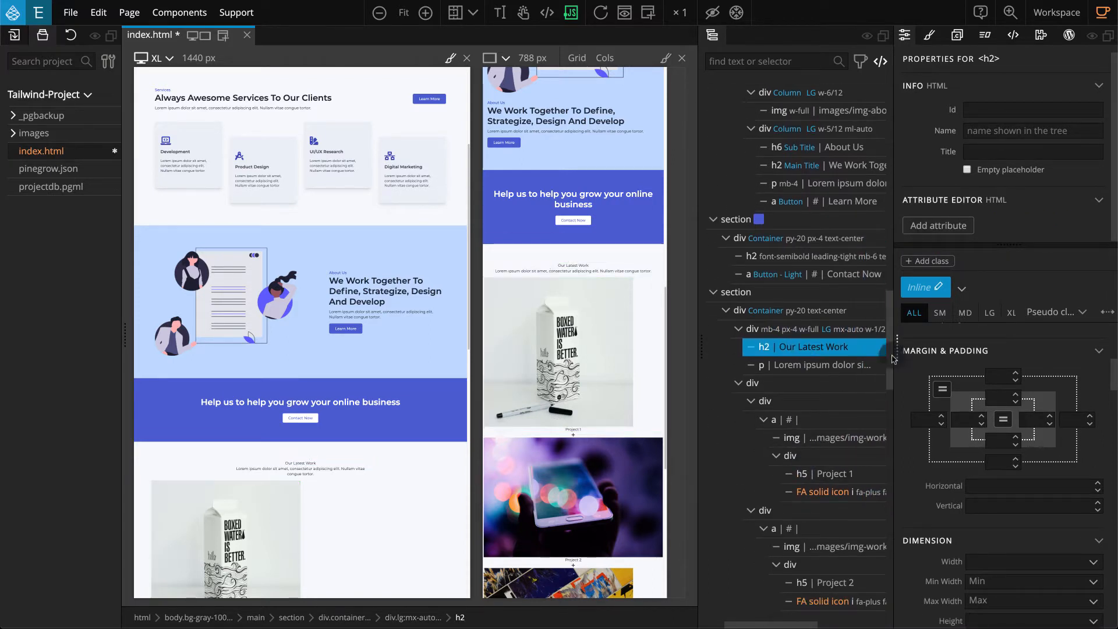
left_click(962, 289)
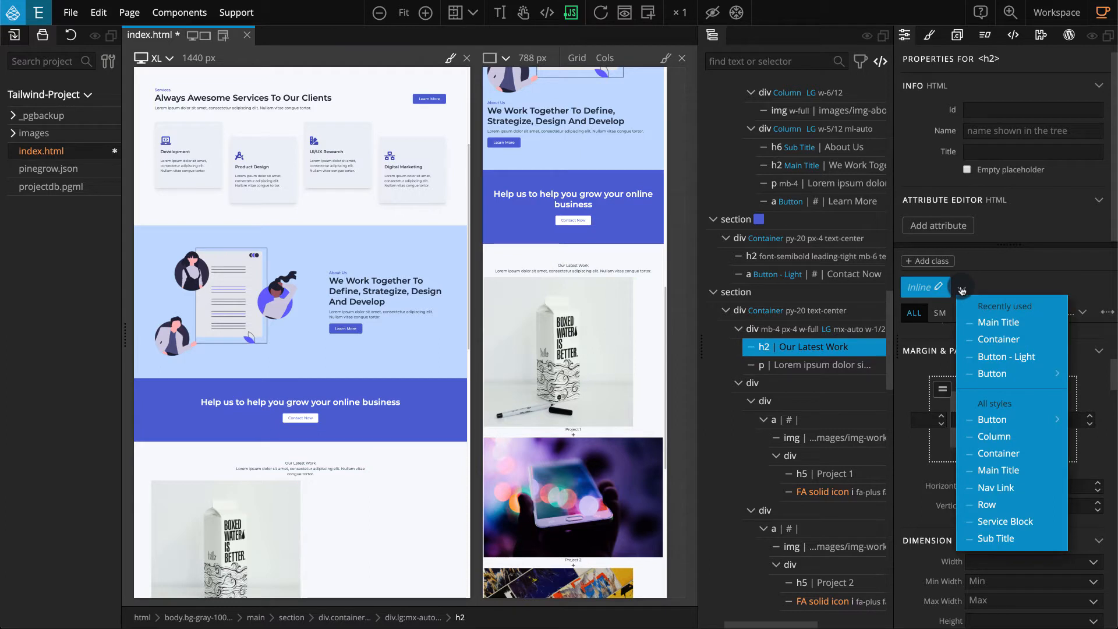
left_click(1041, 323)
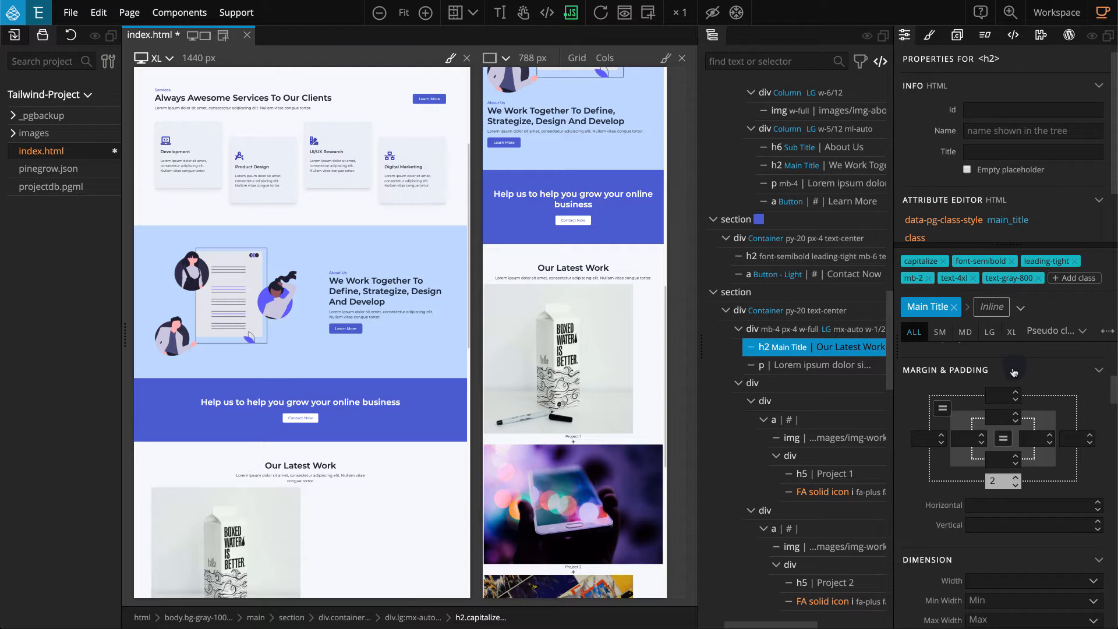
Apply the Row style to the div wrapping the project items and switch to its inline styling.
left_click(826, 387)
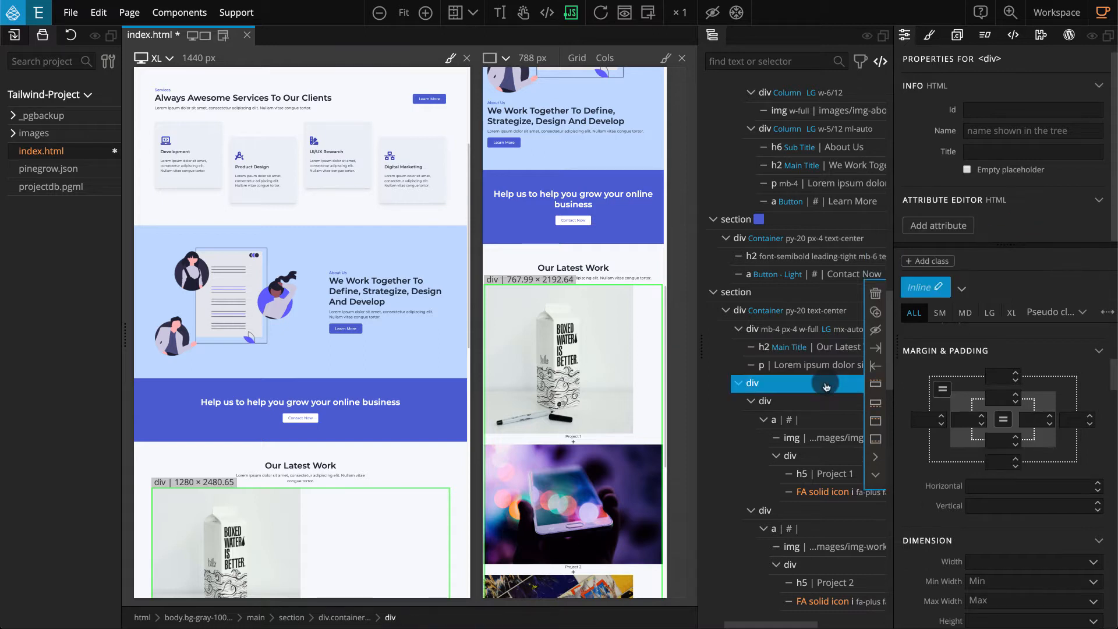
left_click(961, 289)
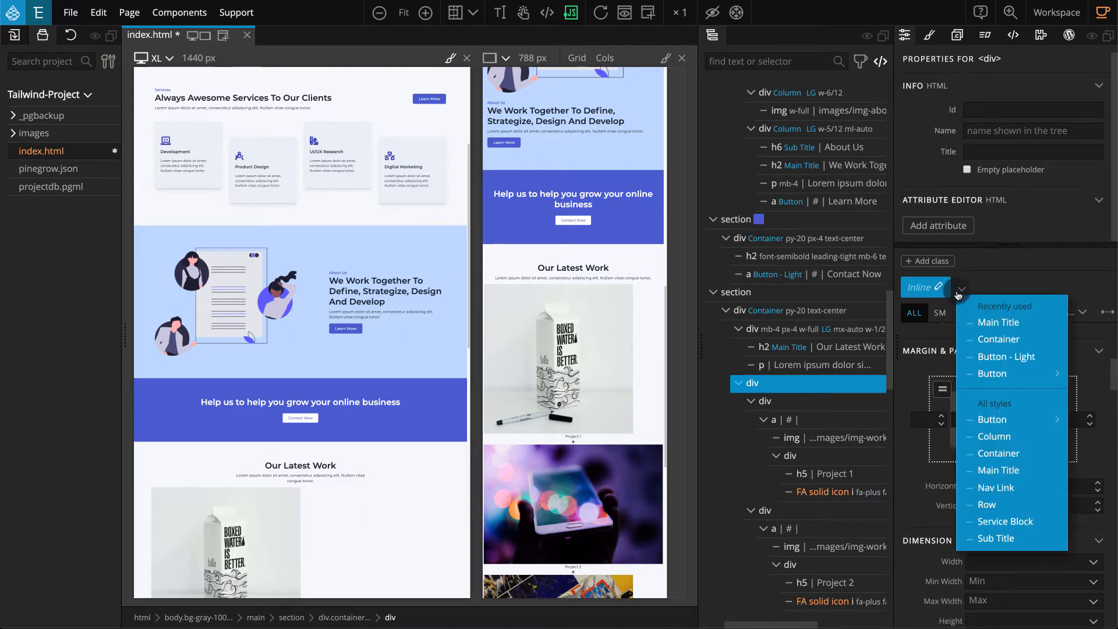
left_click(1034, 506)
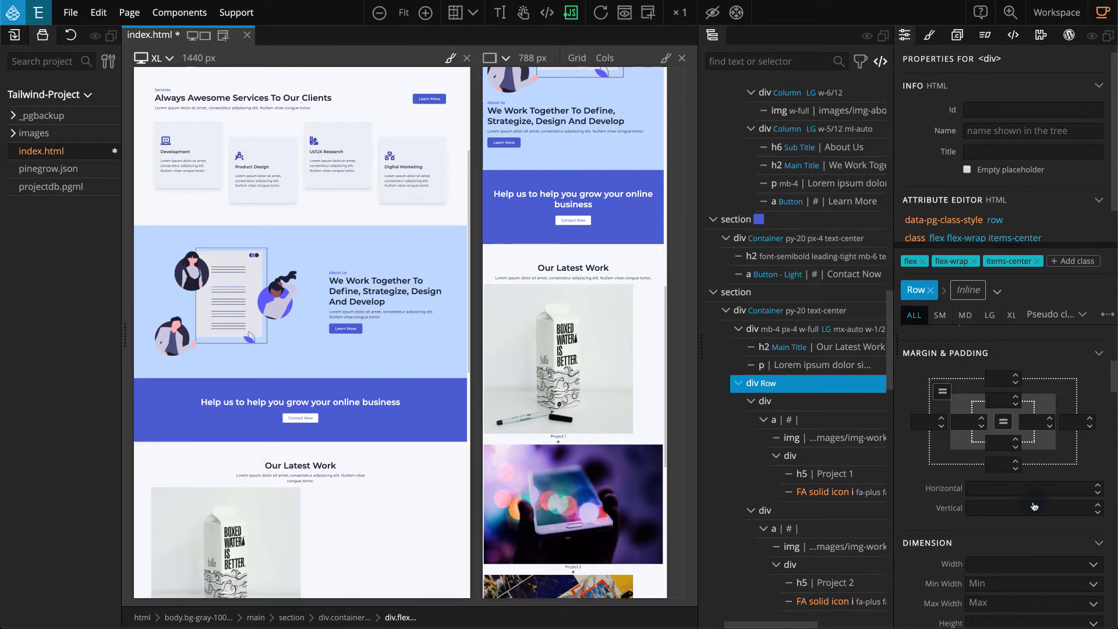
left_click(969, 292)
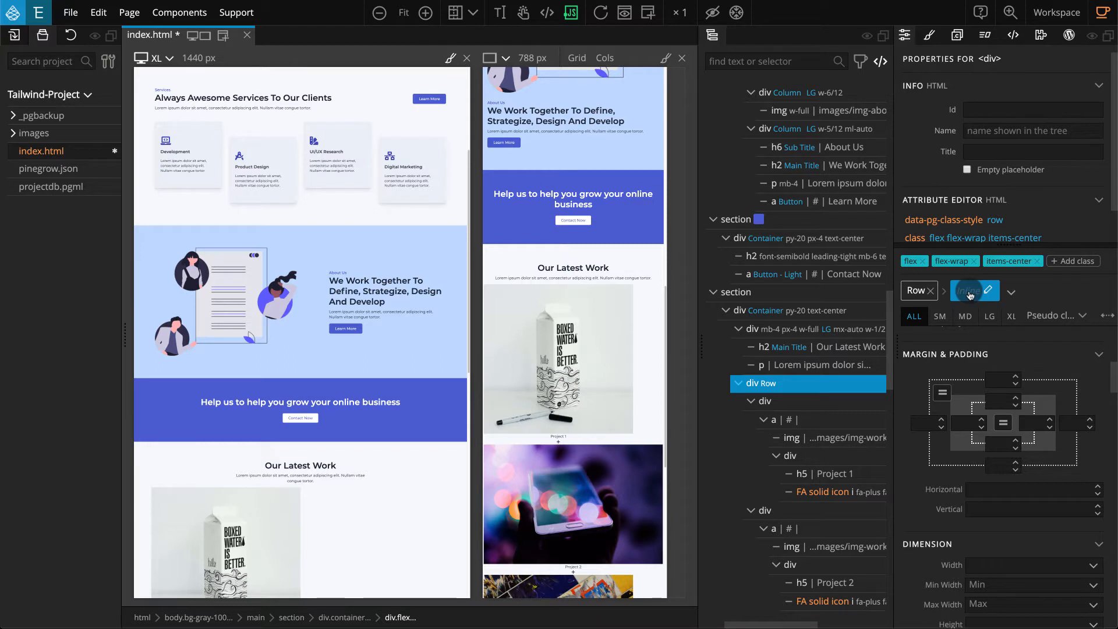
Set the bottom margin of the project row div to 4.
left_click(1001, 466)
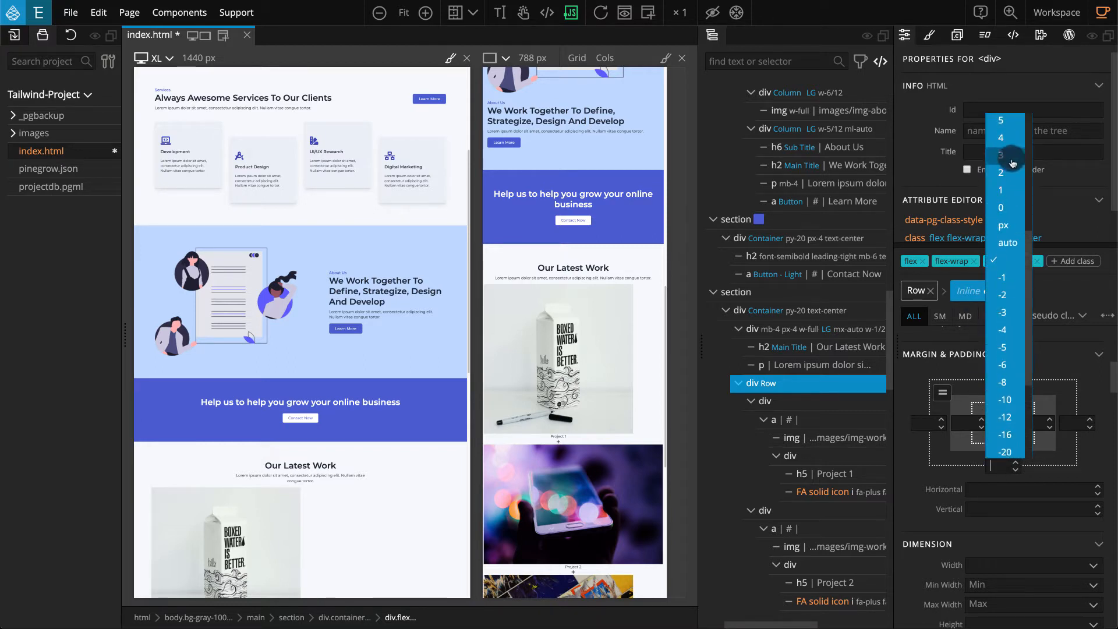
left_click(1017, 136)
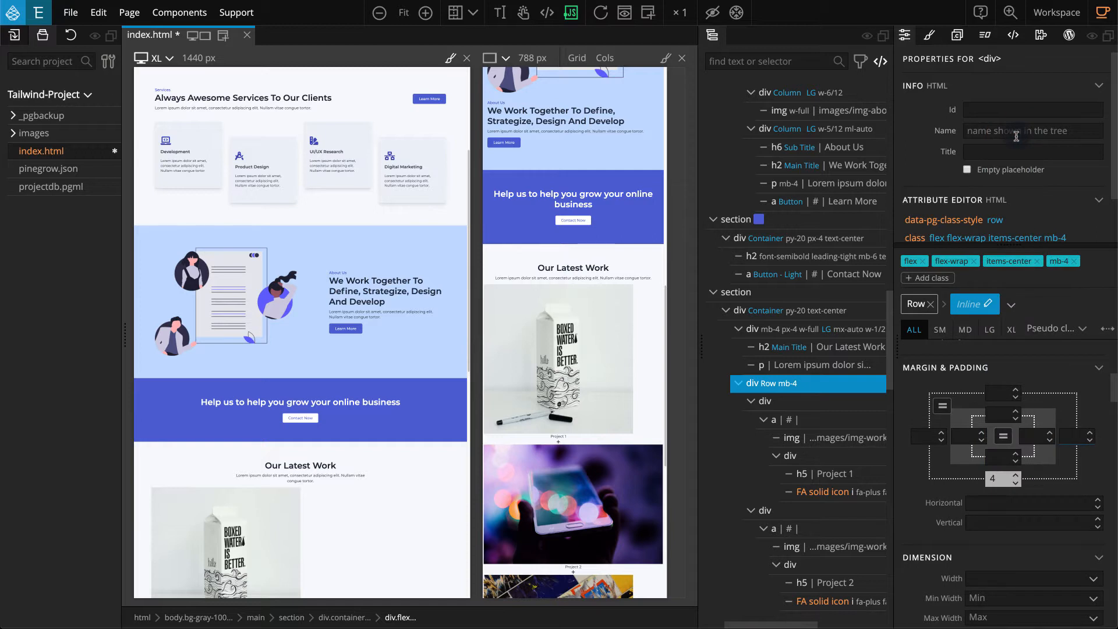
Apply the Column style to all four project item divs inside the row together.
scroll(831, 377, "down", 3)
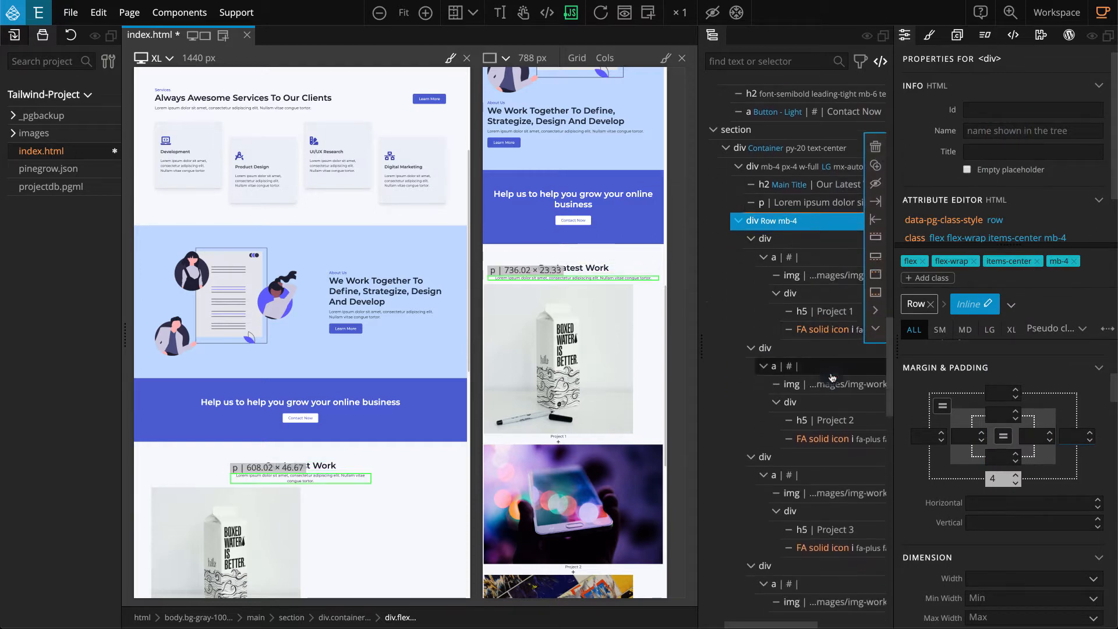
scroll(832, 377, "down", 2)
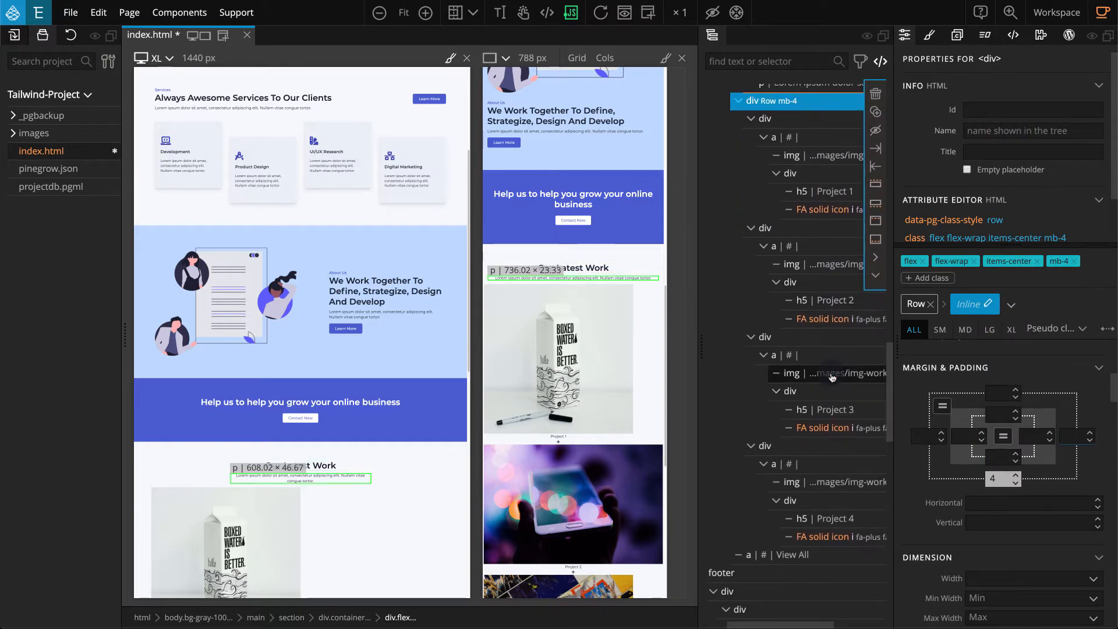
left_click(826, 120)
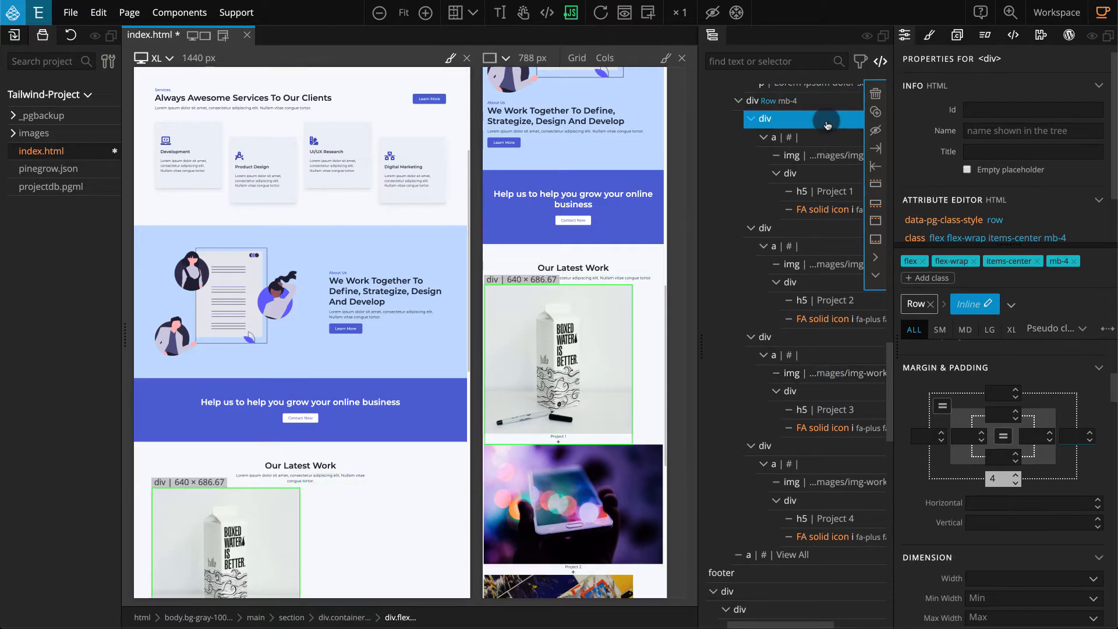
left_click(803, 231, "ctrl")
left_click(797, 341, "ctrl")
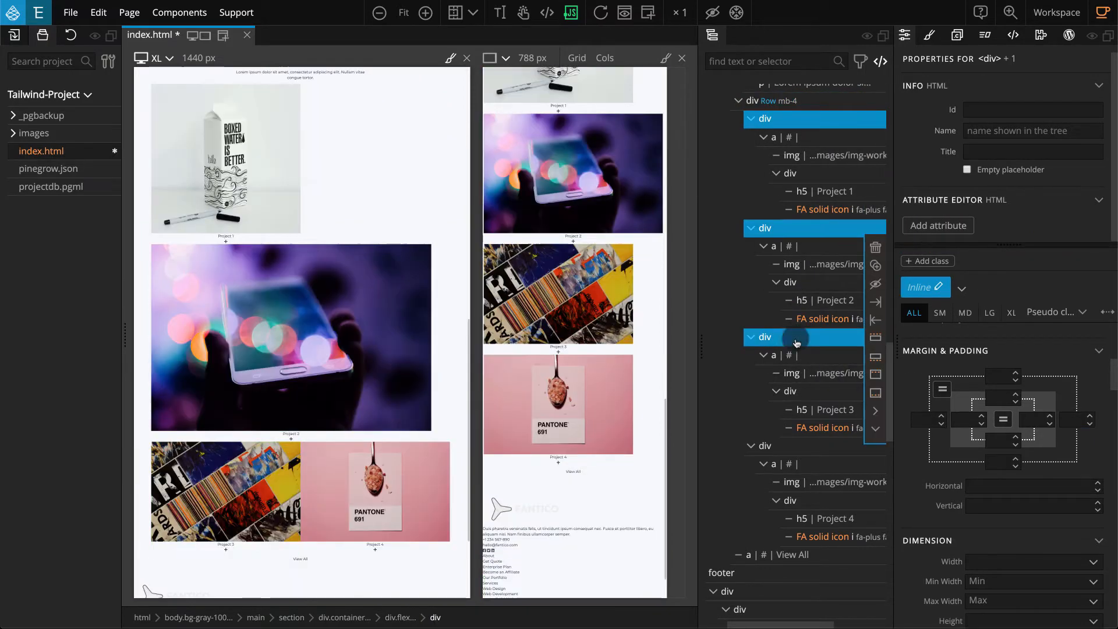
left_click(792, 447, "ctrl")
left_click(962, 289)
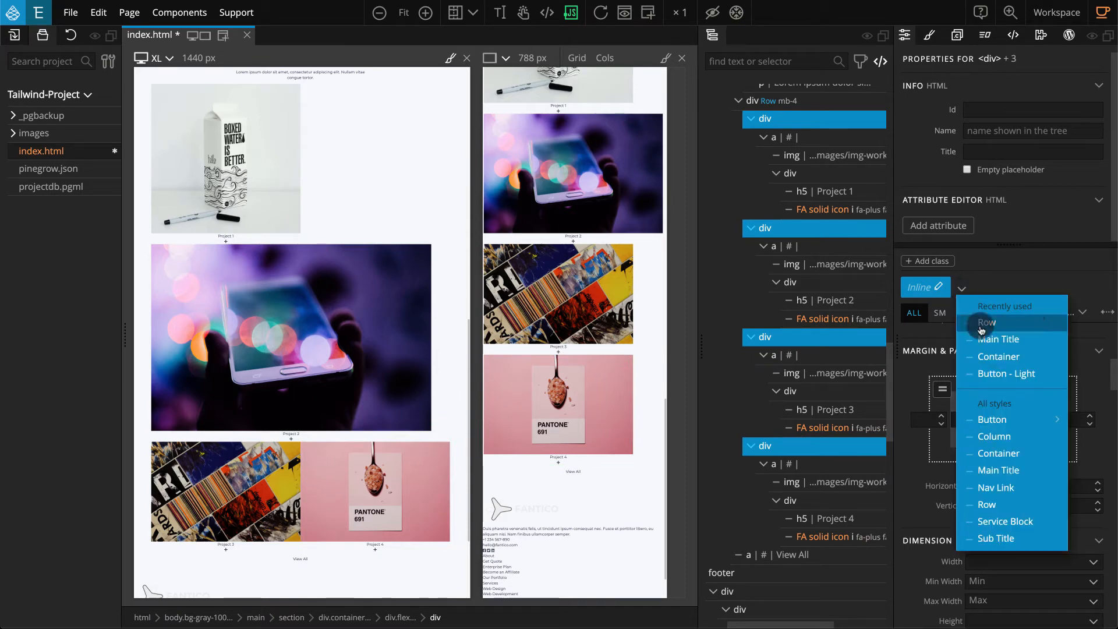
left_click(1040, 438)
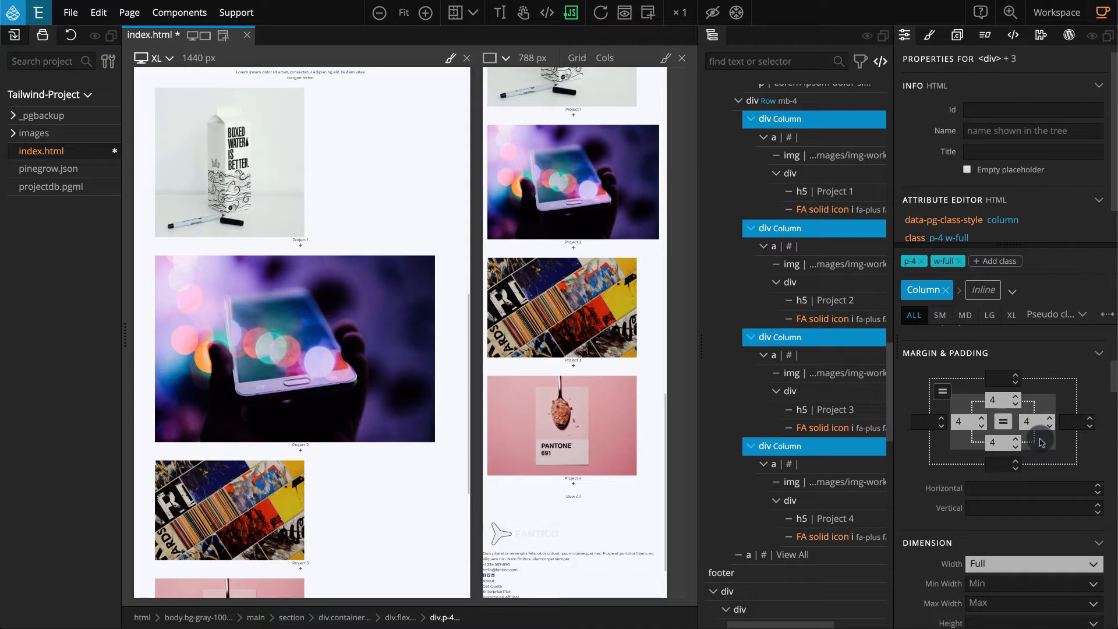
Give the four project columns an inline width of 3/12 at the LG breakpoint.
left_click(982, 292)
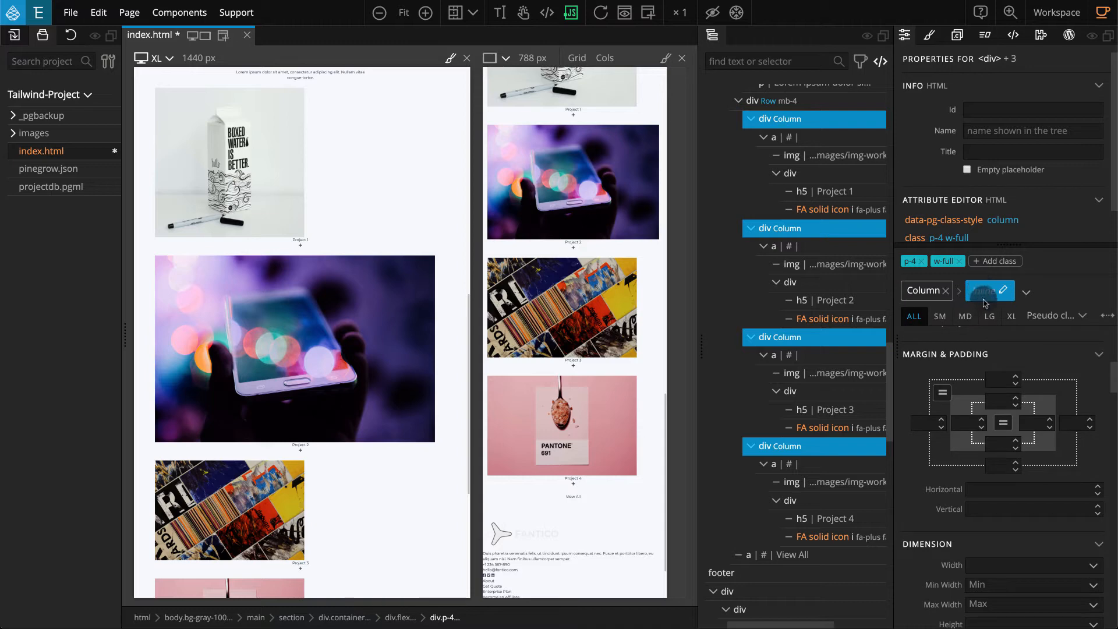
left_click(988, 316)
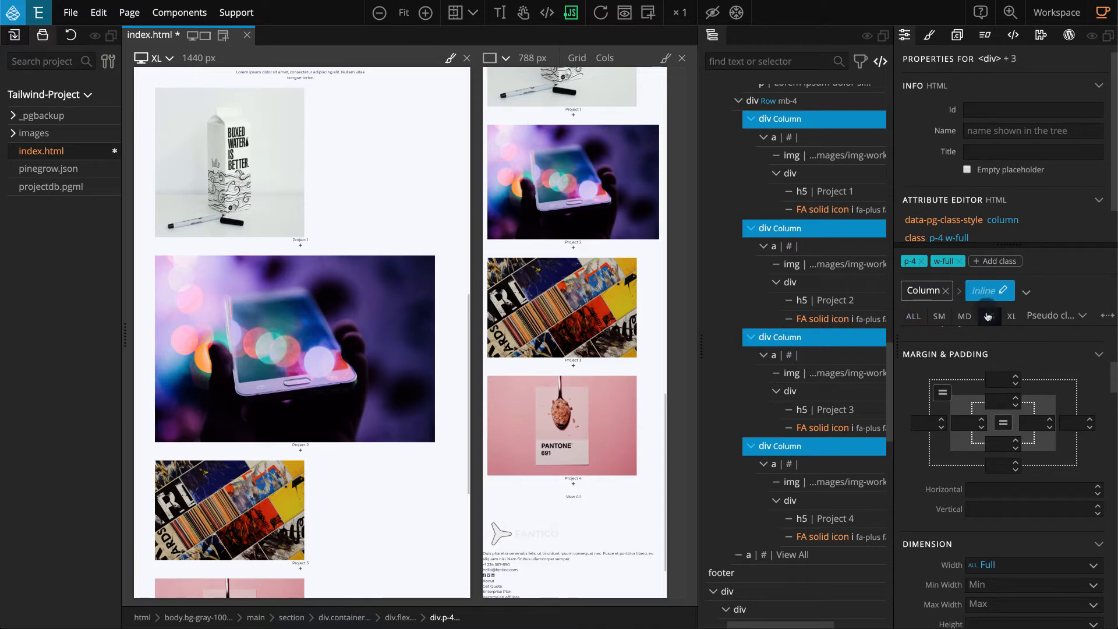
scroll(911, 491, "down", 3)
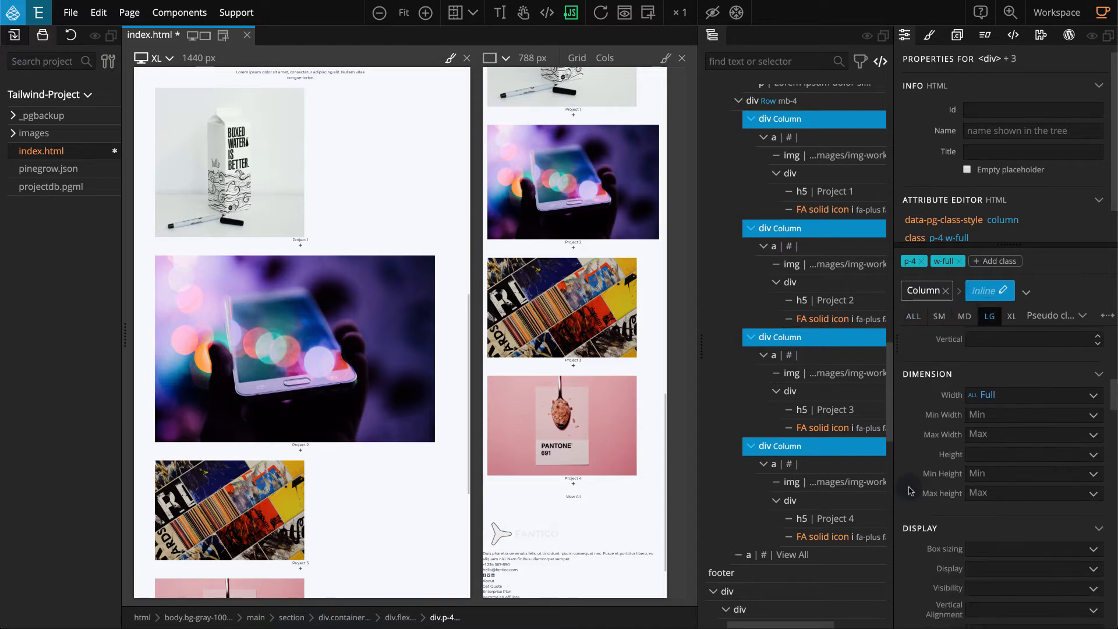
left_click(1042, 373)
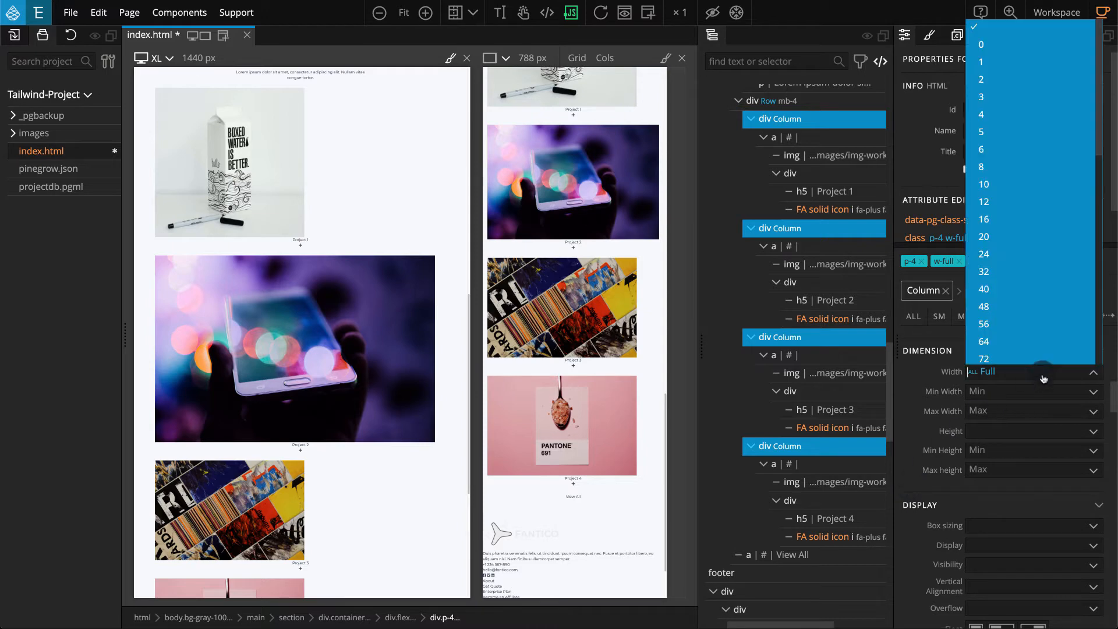
scroll(1043, 353, "down", 10)
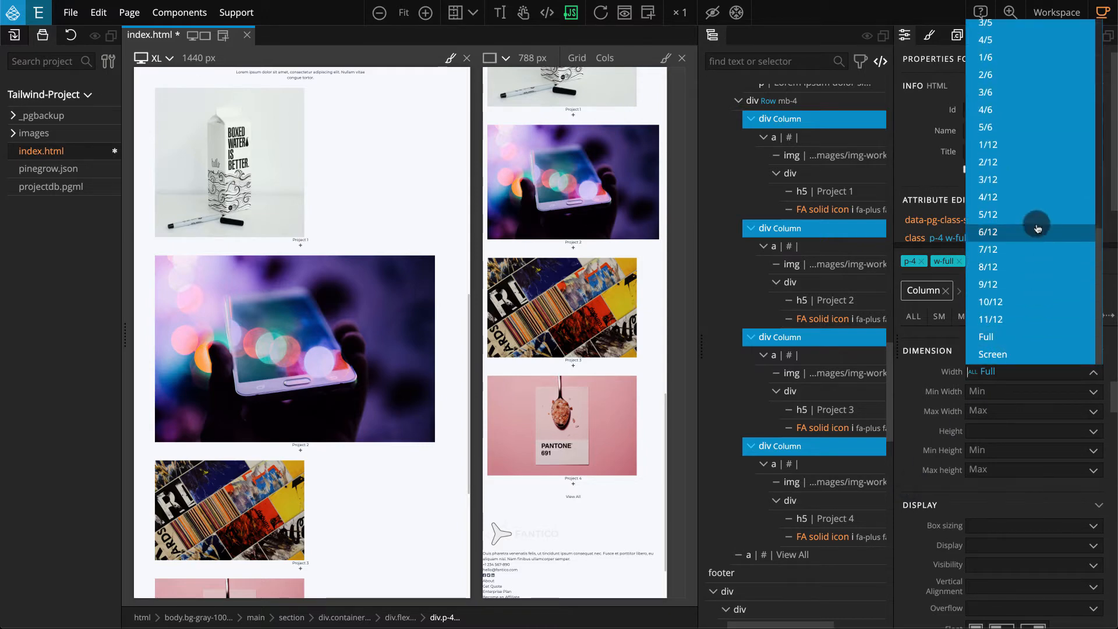
left_click(1043, 181)
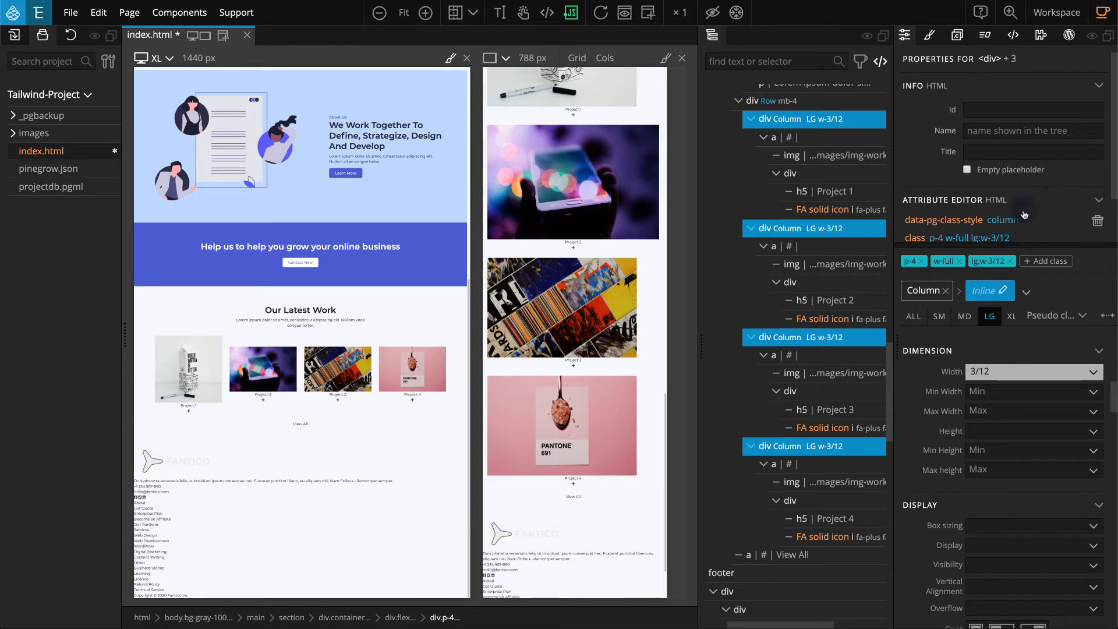
Set the four project columns' inline width to 6/12 at the SM breakpoint, then return to styling all sizes.
left_click(940, 317)
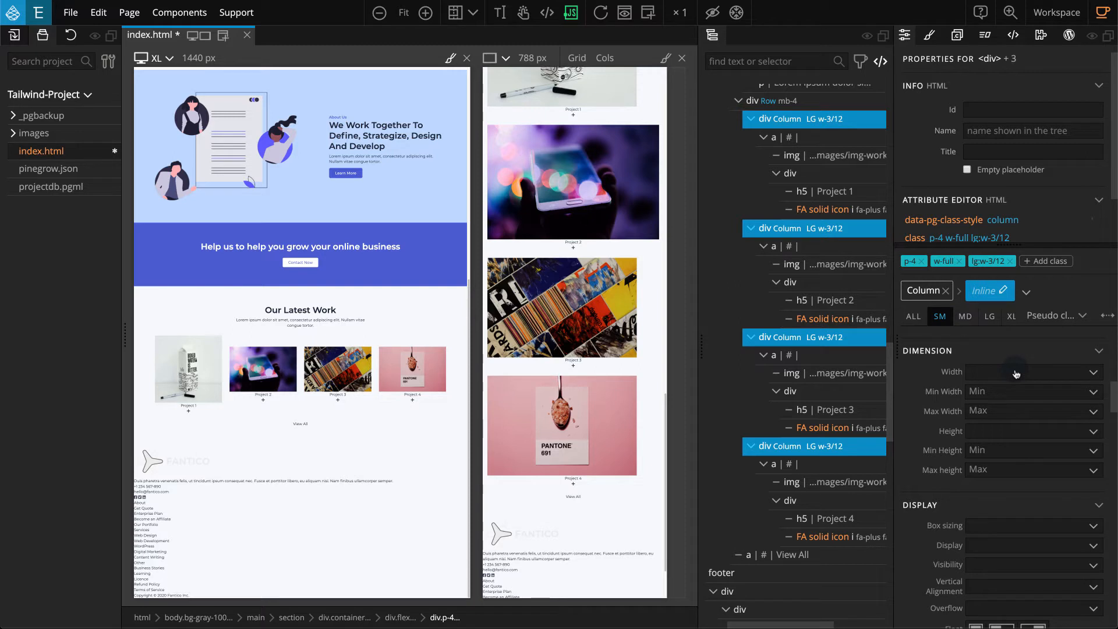
left_click(1016, 374)
scroll(1023, 330, "down", 5)
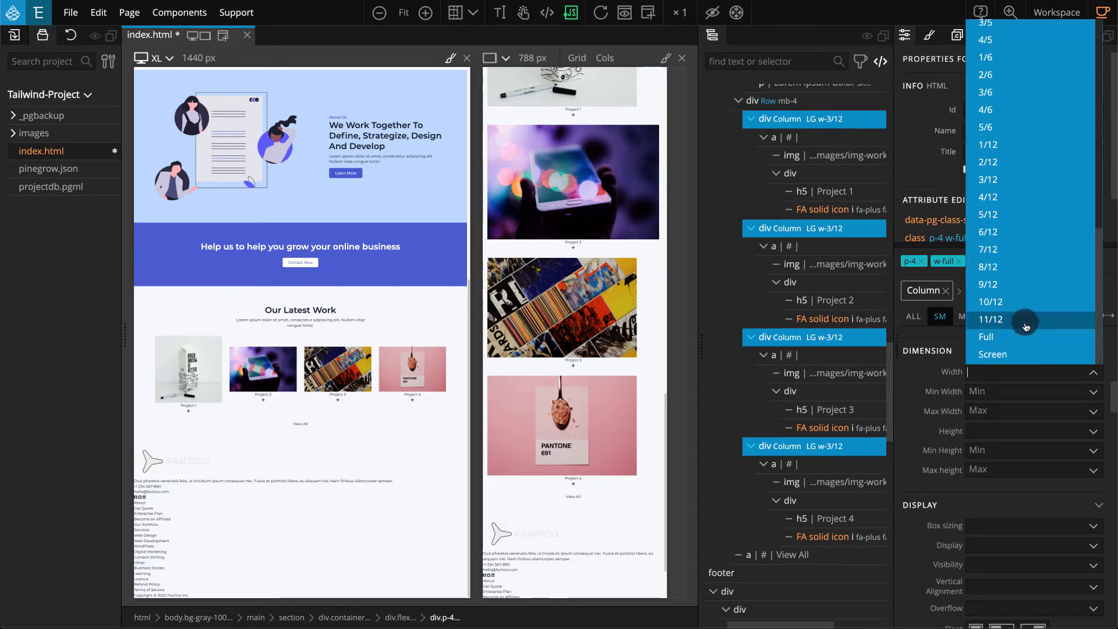
left_click(1027, 233)
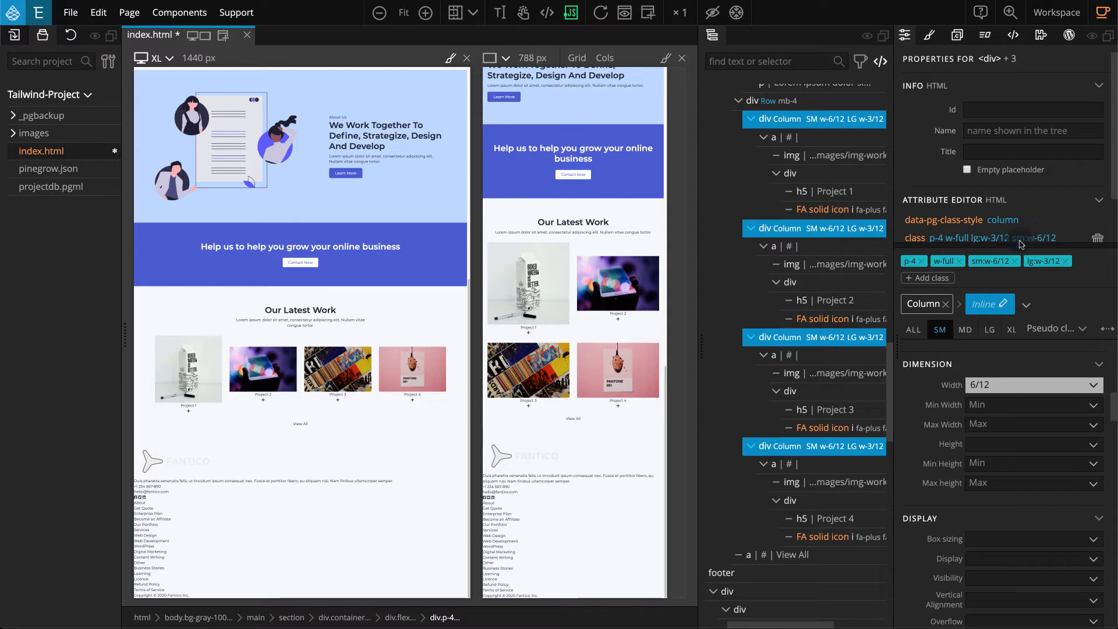
left_click(915, 329)
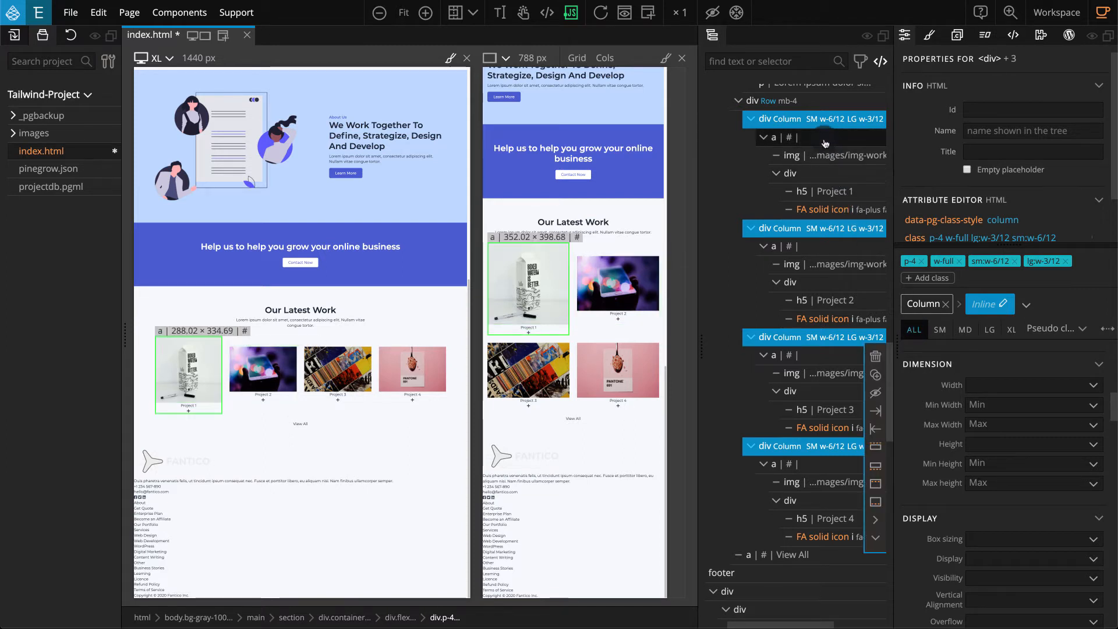
Left-align the text of the four project links inside the columns for all screen sizes.
left_click(825, 143)
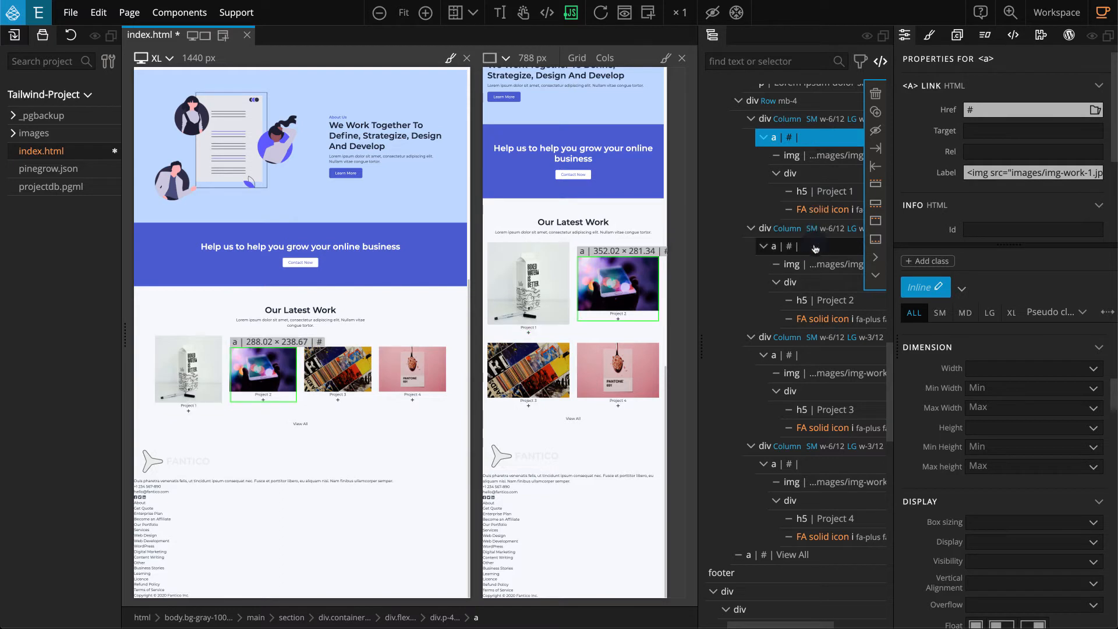
left_click(792, 246, "ctrl")
left_click(806, 353, "ctrl")
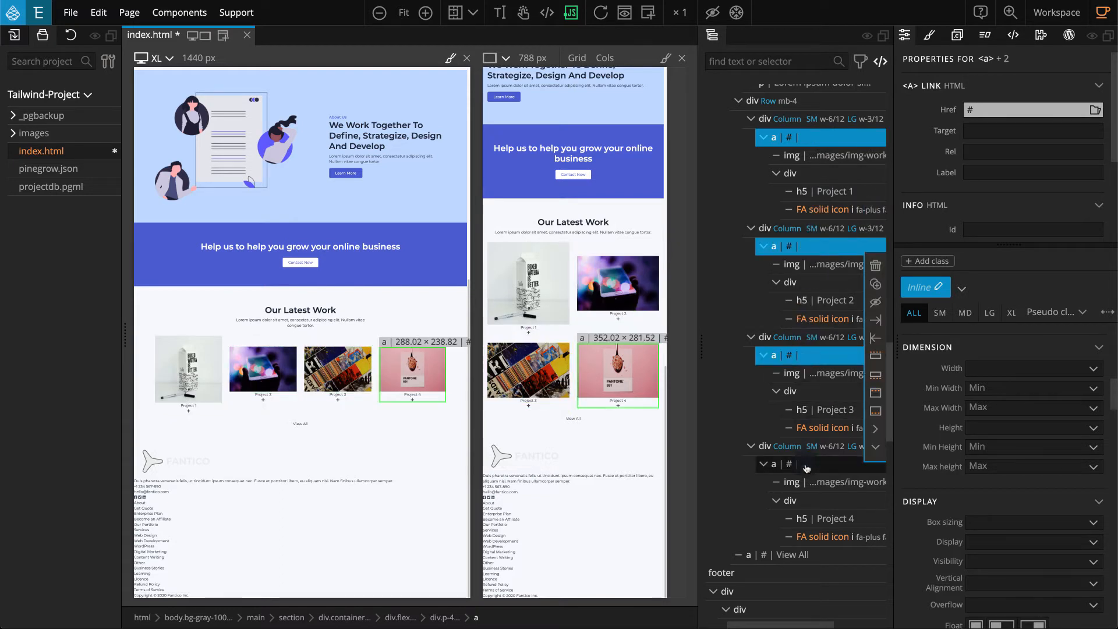
left_click(806, 466, "ctrl")
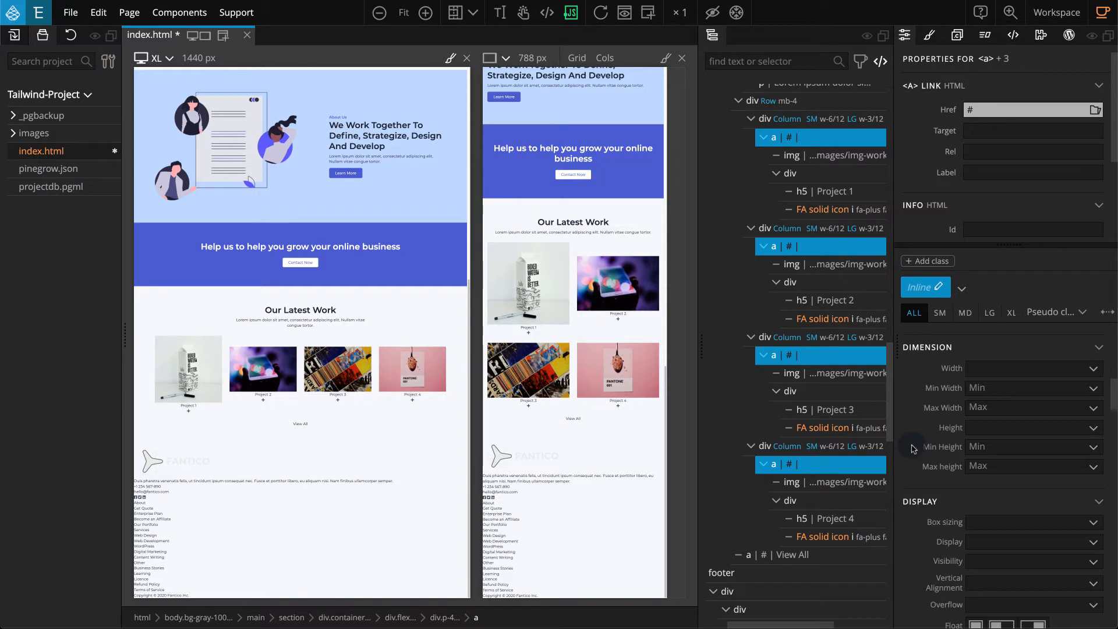
scroll(913, 449, "down", 10)
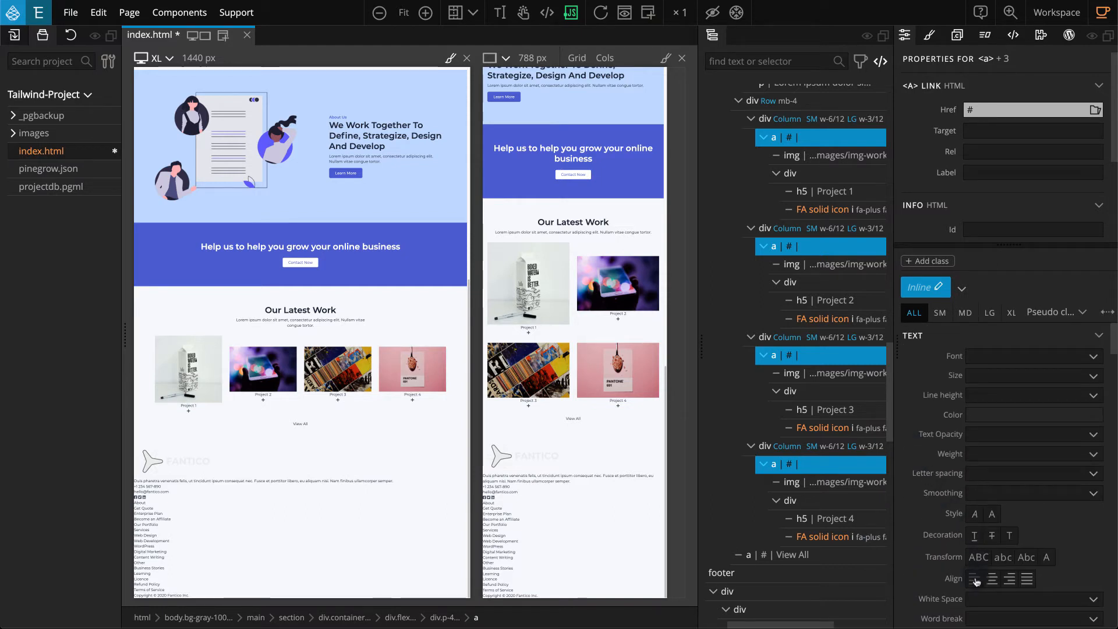
left_click(974, 579)
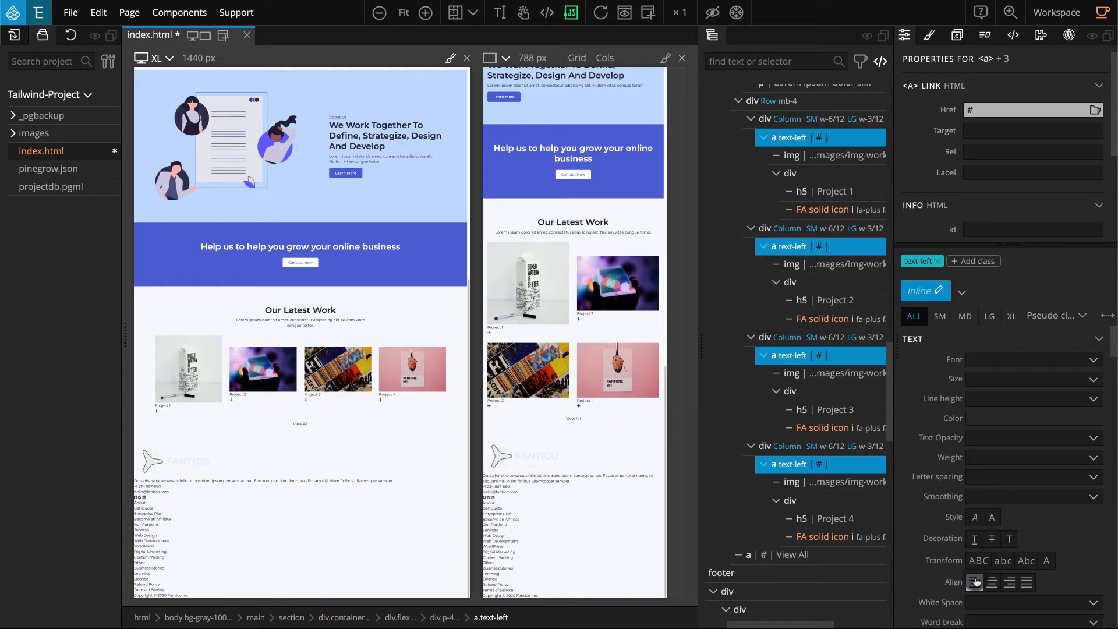
Set the display of the four project links to Block.
scroll(976, 582, "down", 10)
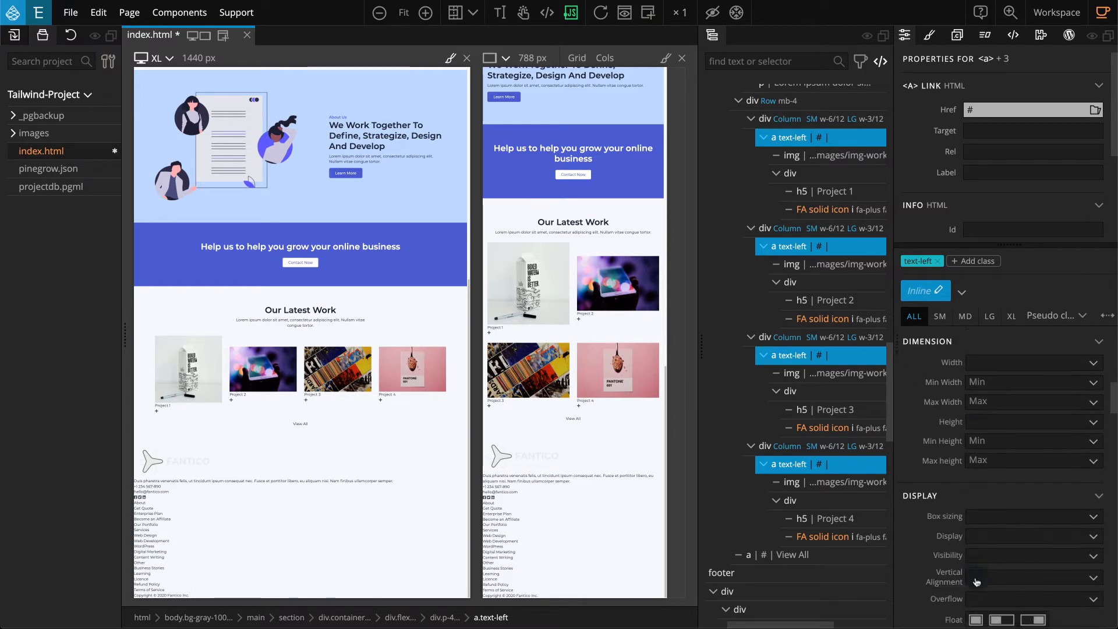
scroll(976, 581, "down", 3)
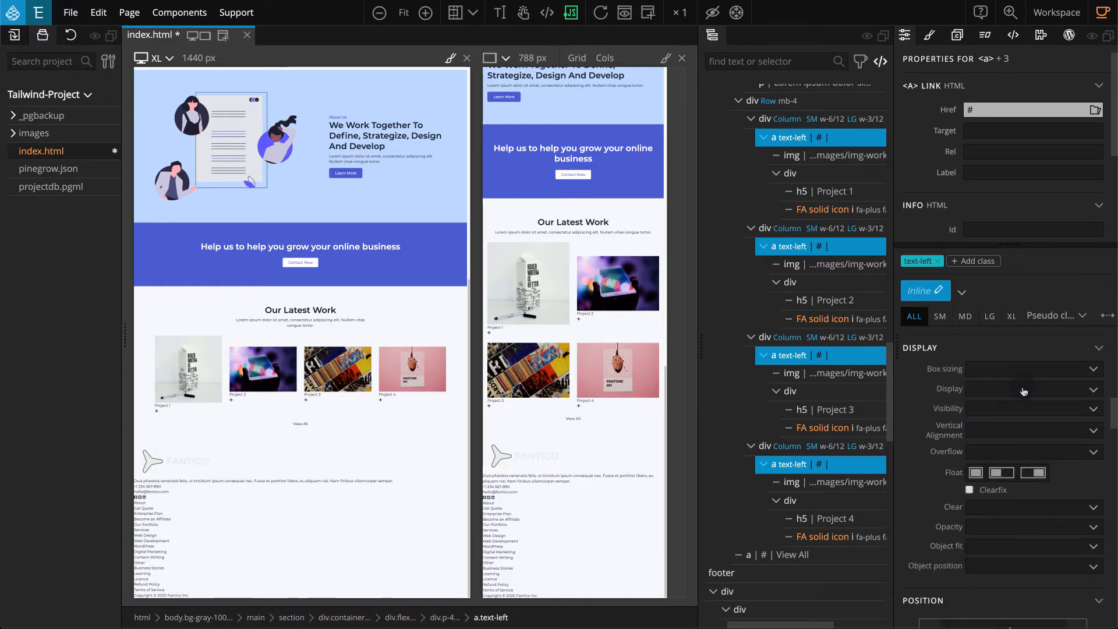
left_click(1025, 390)
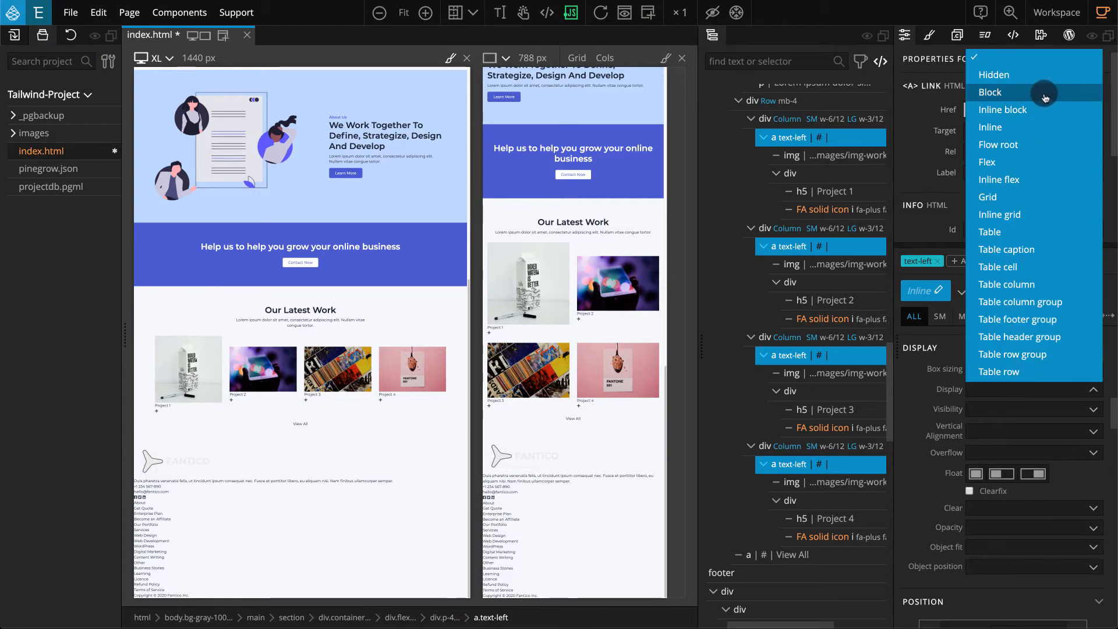
left_click(1045, 94)
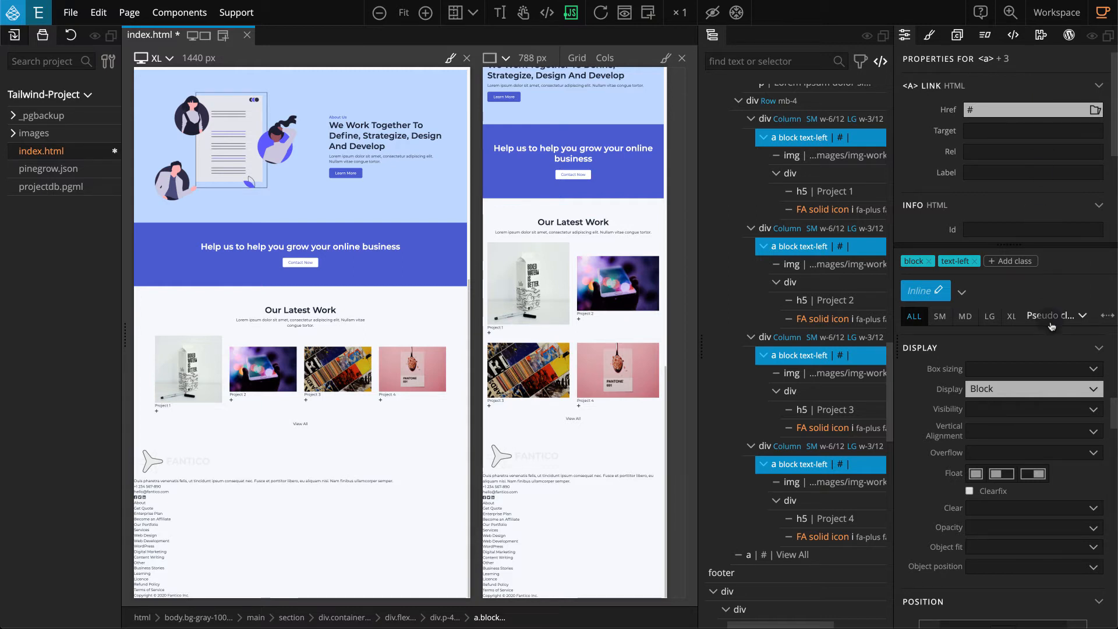
Set the four project links' opacity to 75 for the hover state, then reset the pseudo class to None.
left_click(1052, 325)
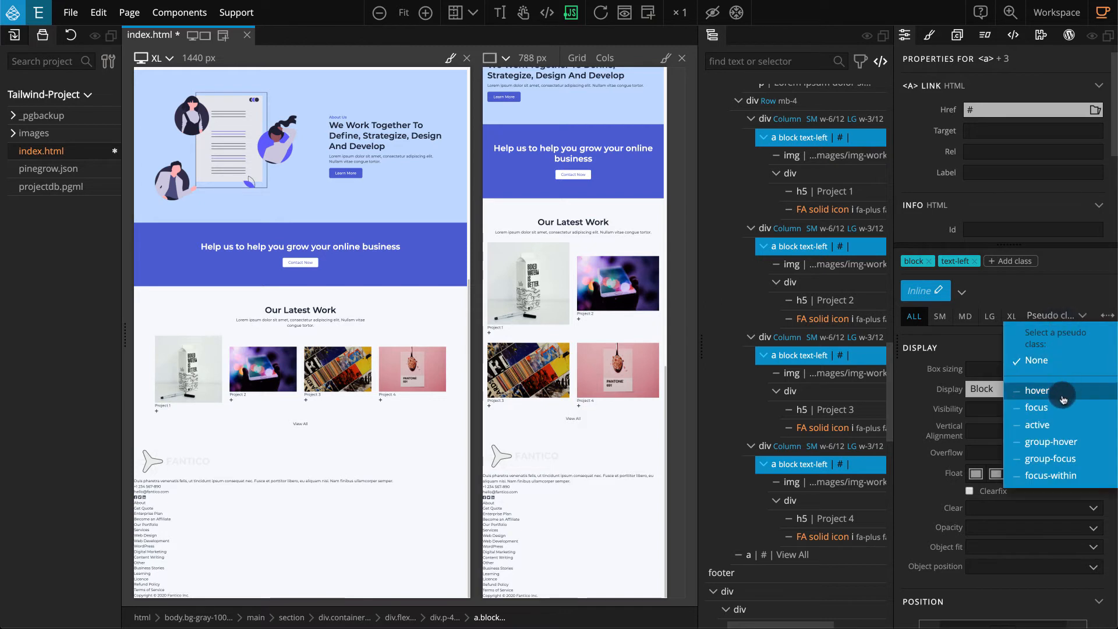
left_click(1062, 388)
left_click(998, 546)
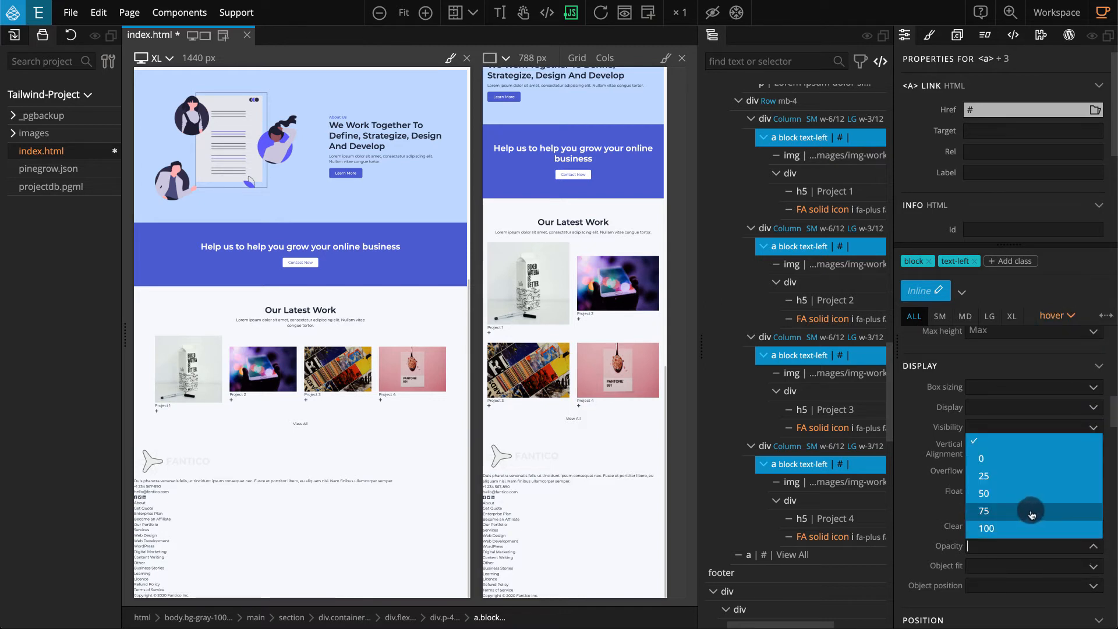
left_click(1031, 513)
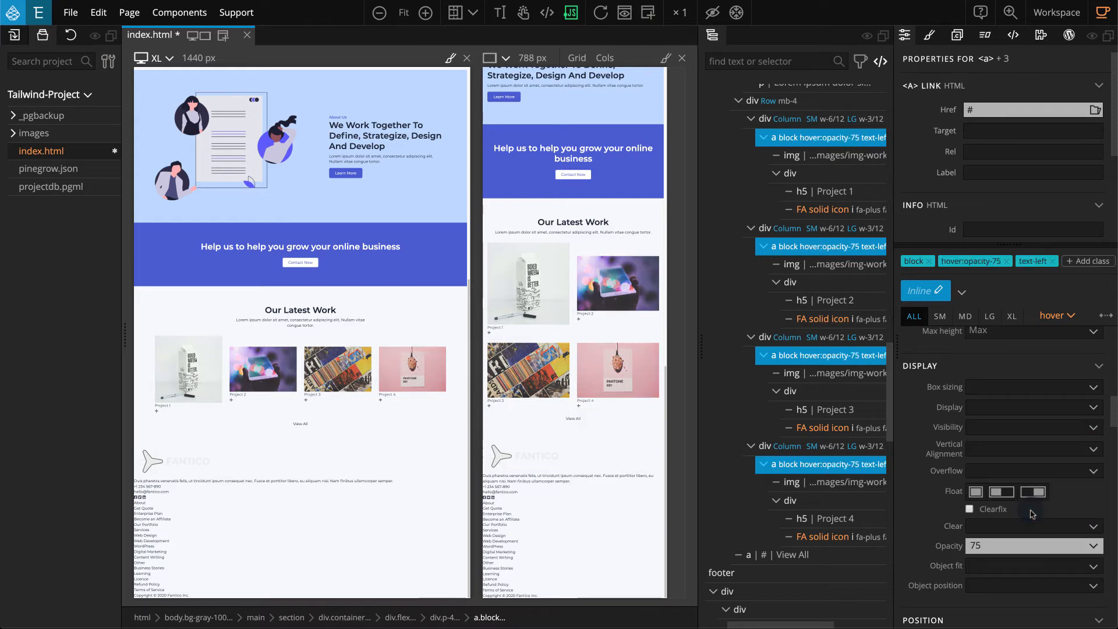
left_click(1070, 316)
left_click(1047, 361)
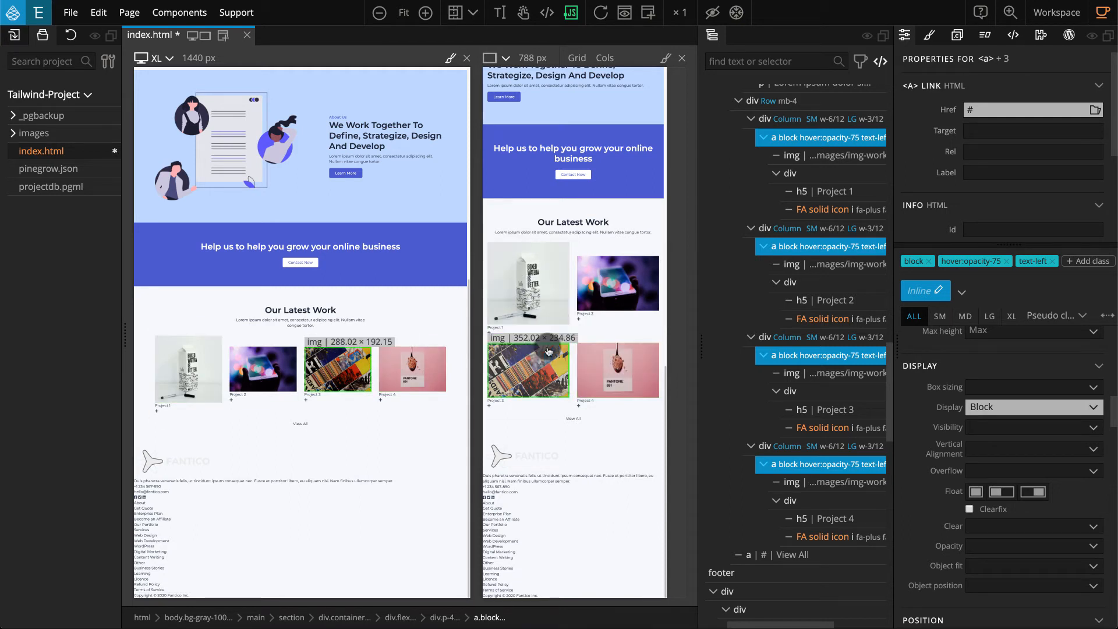
Set the width of the four project images to Full and their height to 64.
left_click(188, 368)
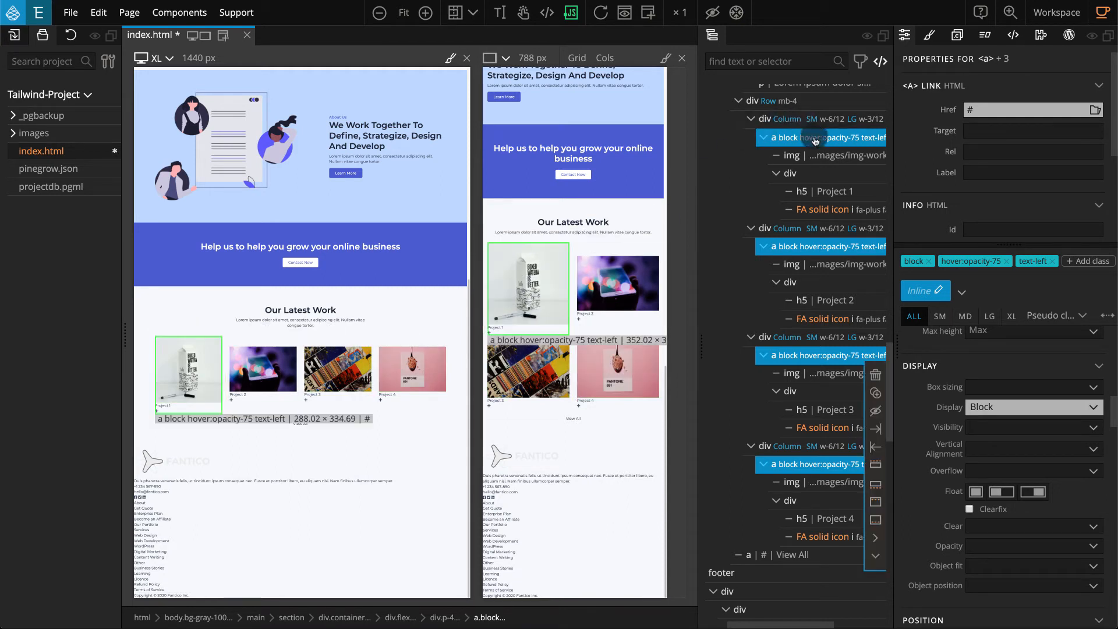
left_click(801, 265, "ctrl")
left_click(797, 376, "ctrl")
left_click(808, 484, "ctrl")
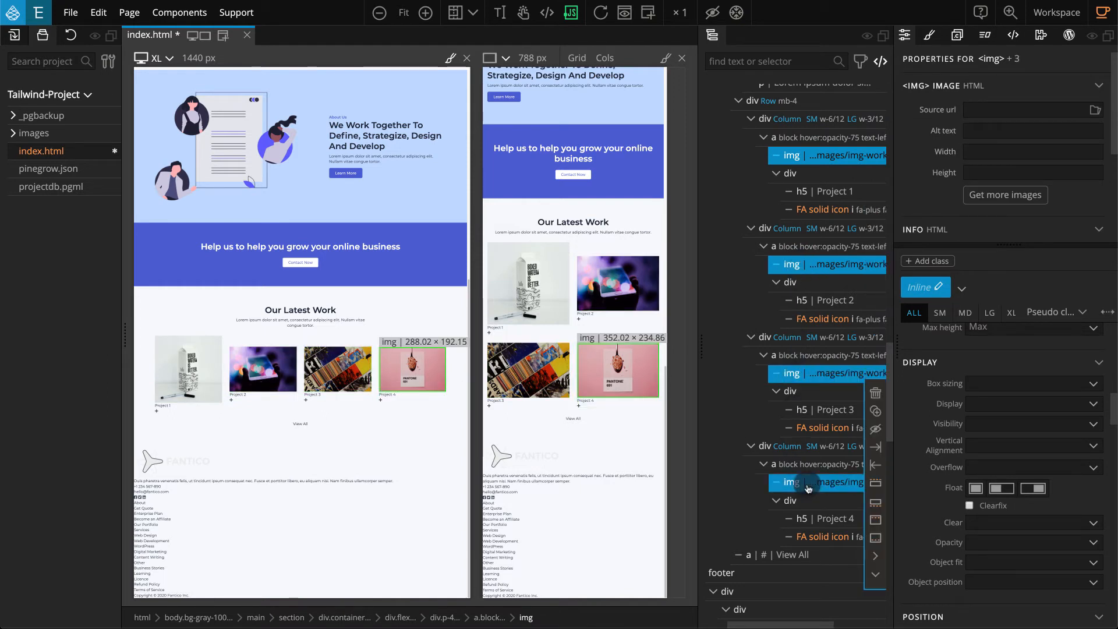
scroll(937, 453, "down", 5)
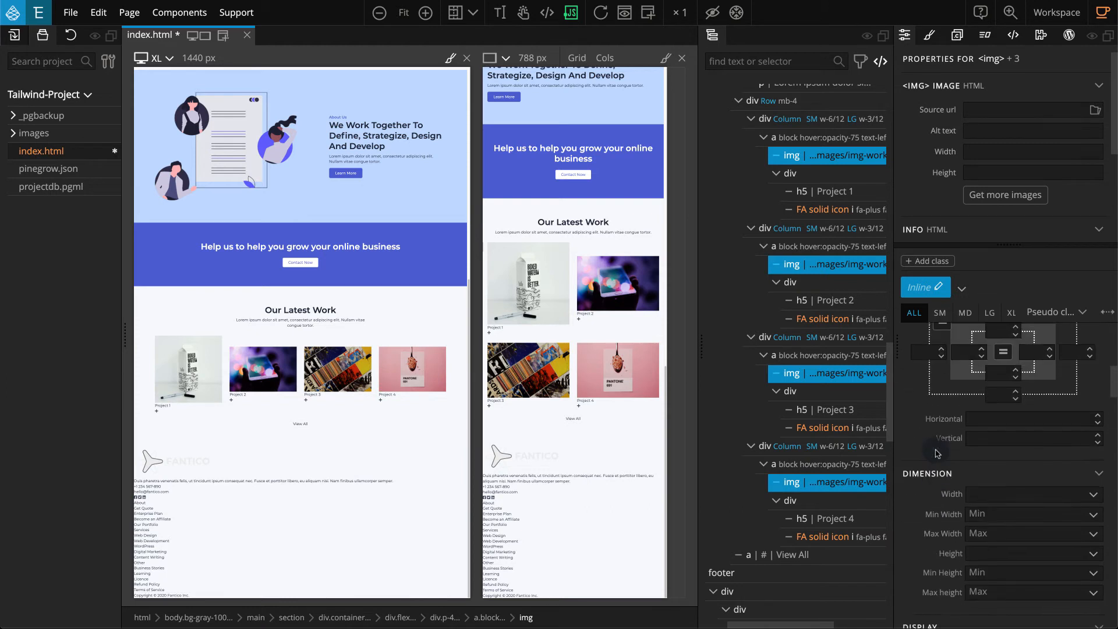
scroll(937, 453, "down", 3)
left_click(999, 417)
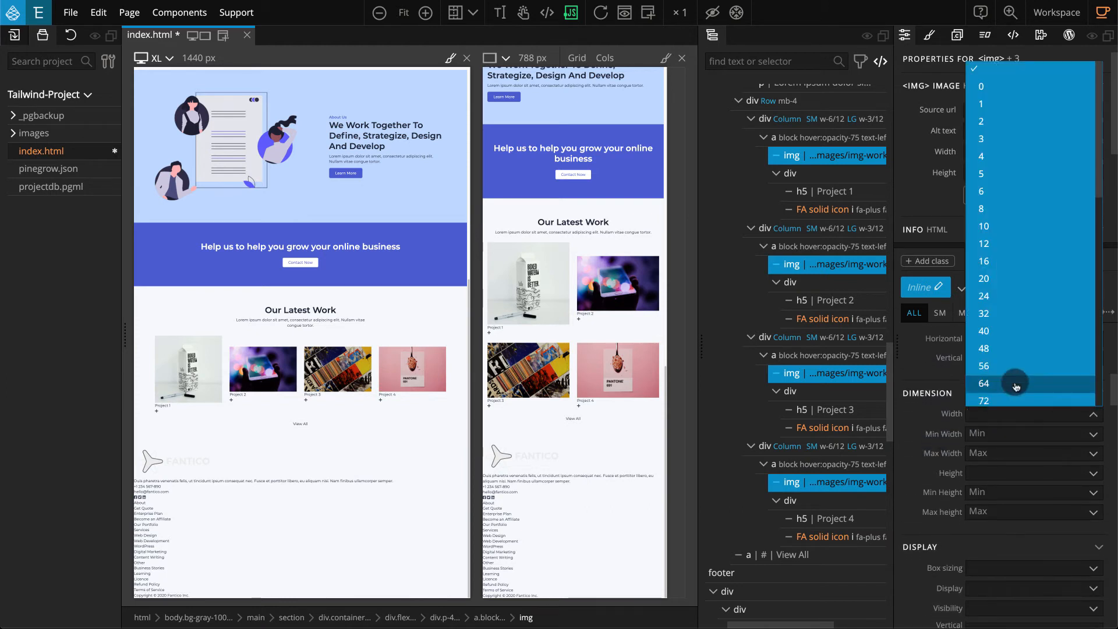
scroll(1016, 384, "down", 5)
left_click(1026, 380)
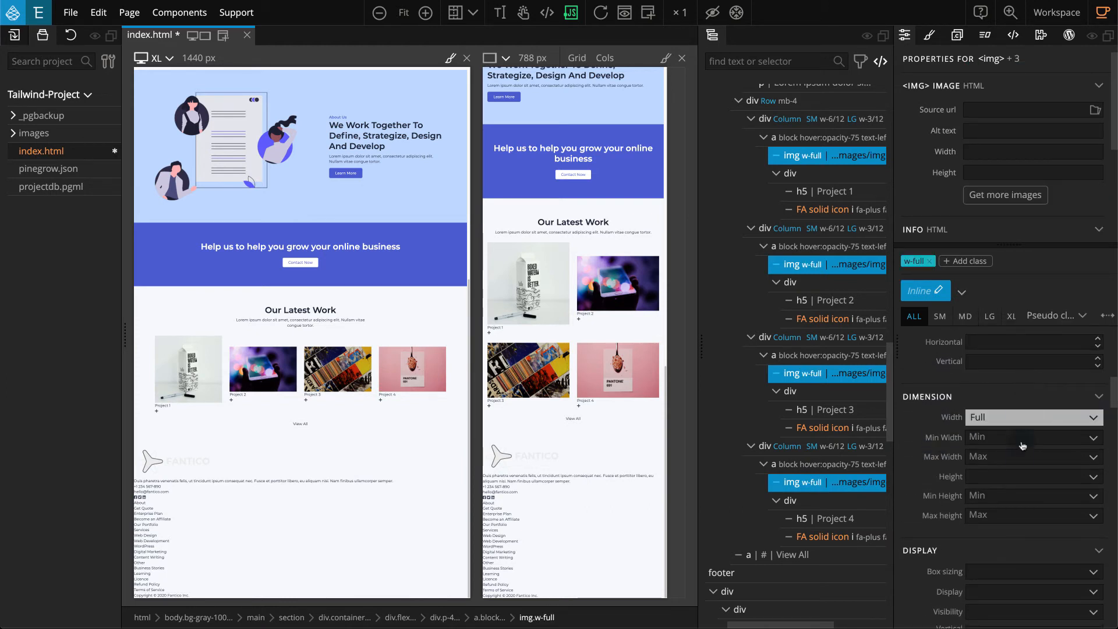
left_click(1018, 479)
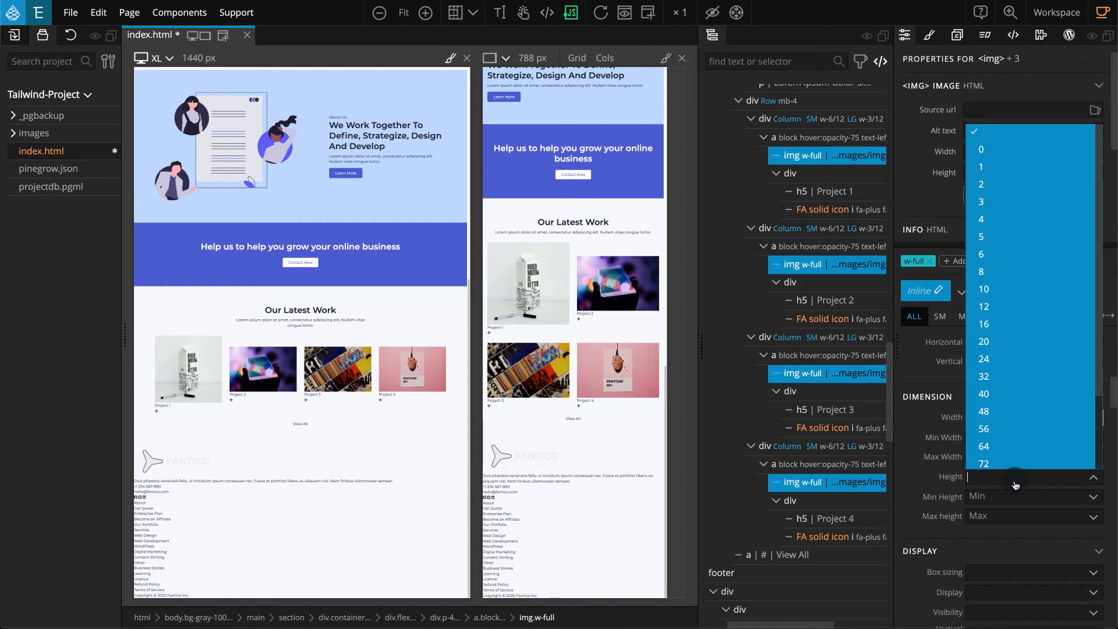
left_click(1026, 446)
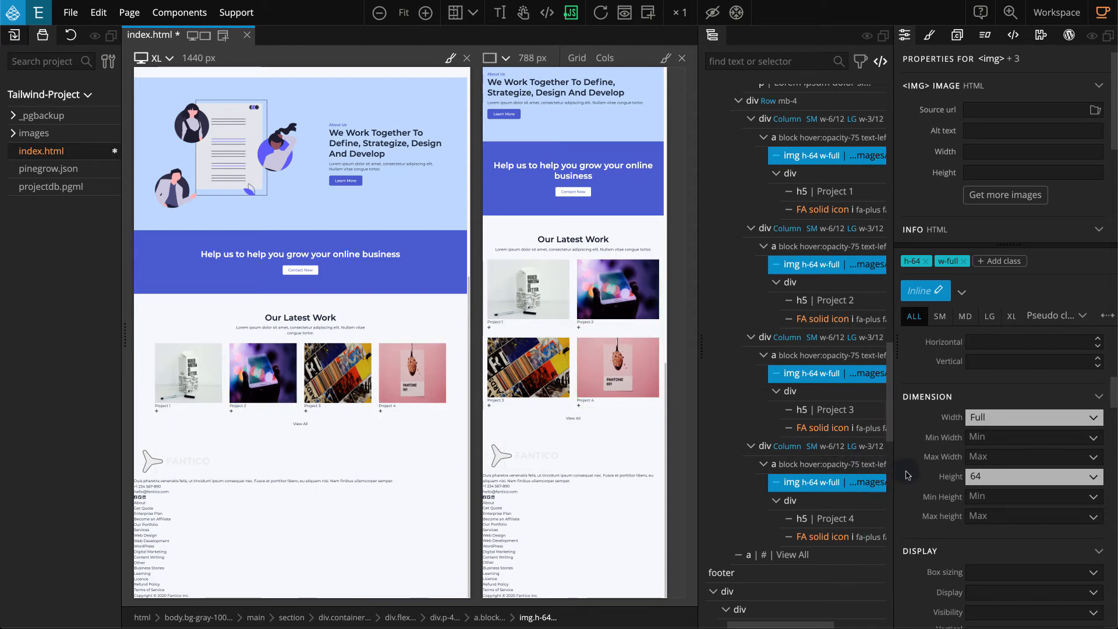
Set the object fit of the four project images to Cover.
scroll(907, 475, "down", 4)
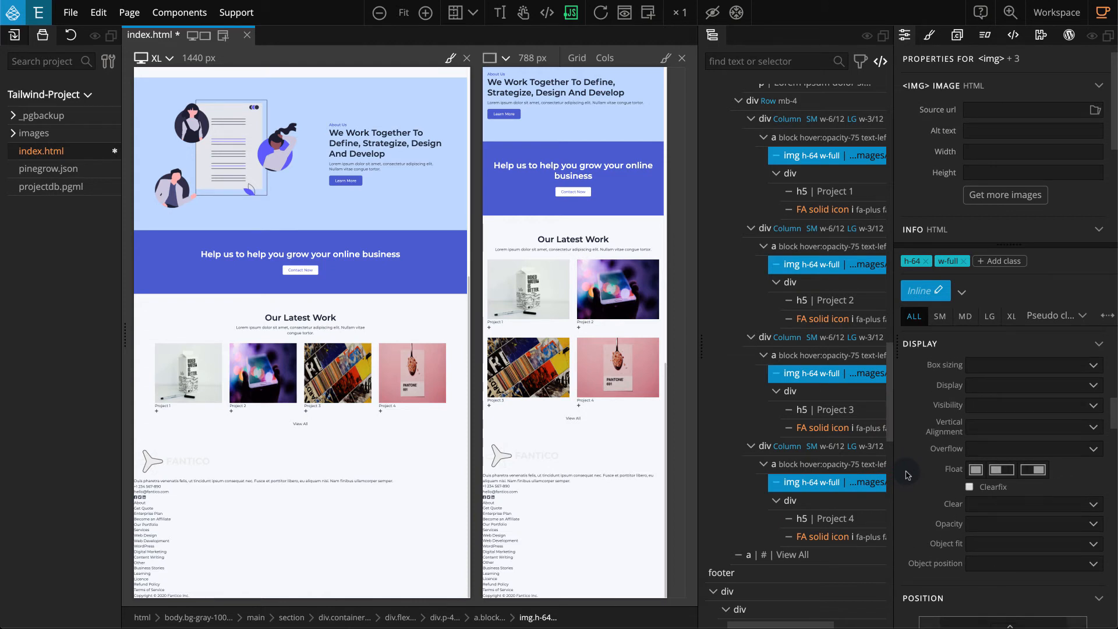
left_click(992, 543)
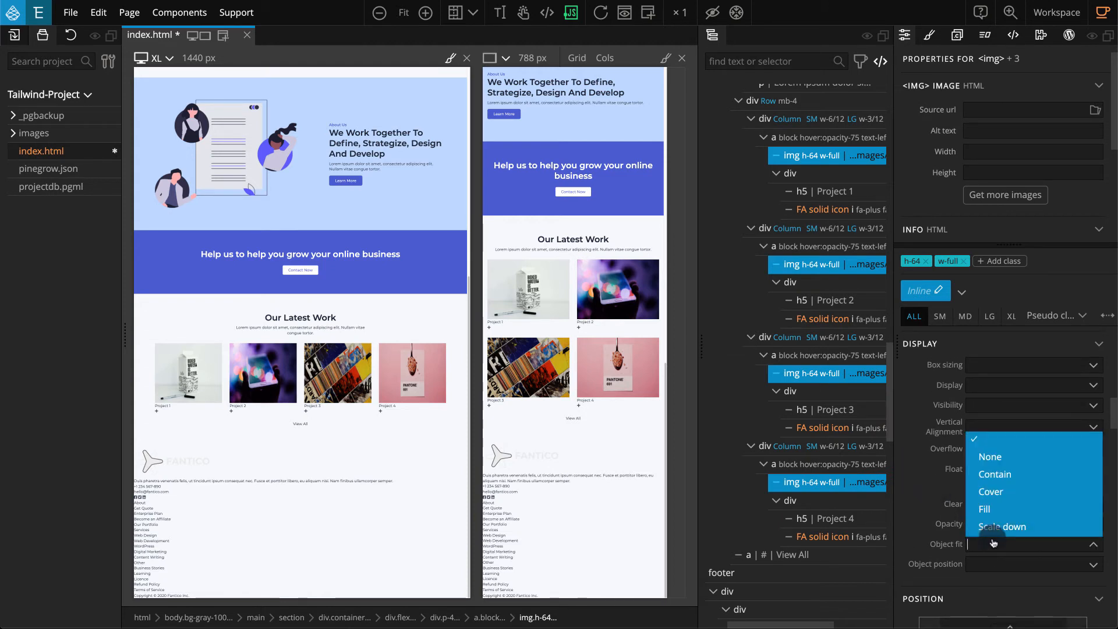
left_click(1035, 493)
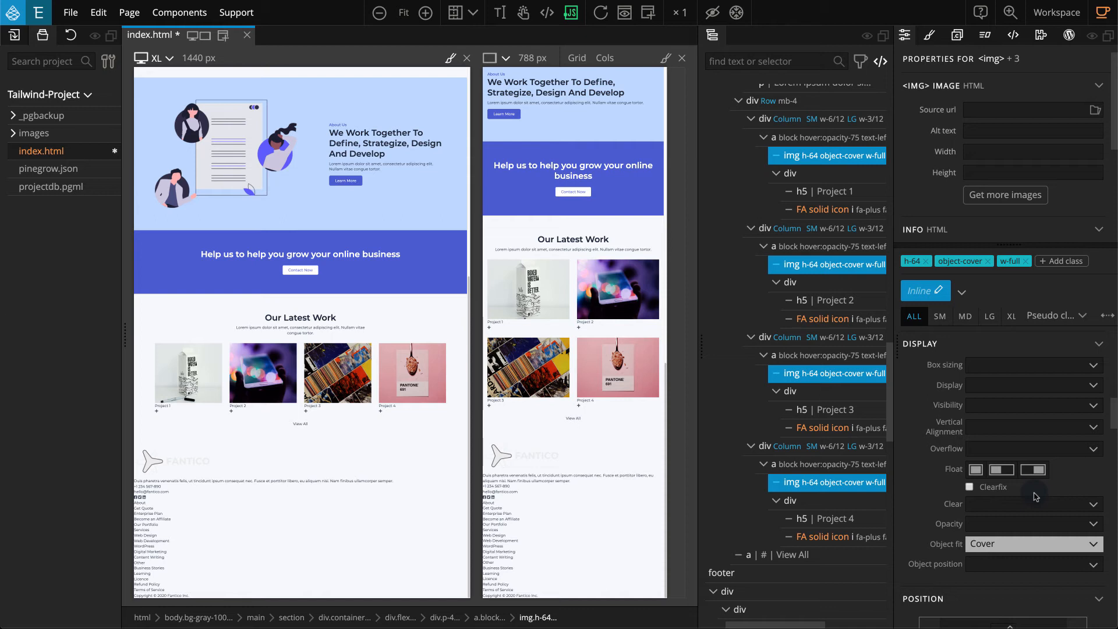
Set the display of the four divs holding the project titles and plus icons to Flex.
left_click(829, 173)
left_click(793, 282, "ctrl")
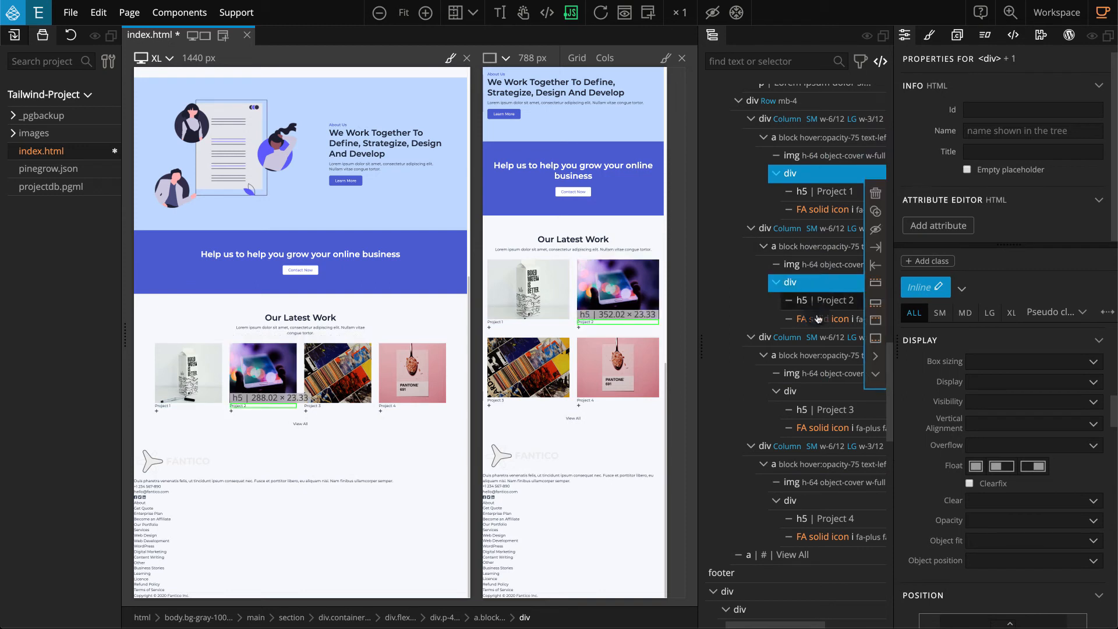
left_click(815, 392, "ctrl")
left_click(806, 501, "ctrl")
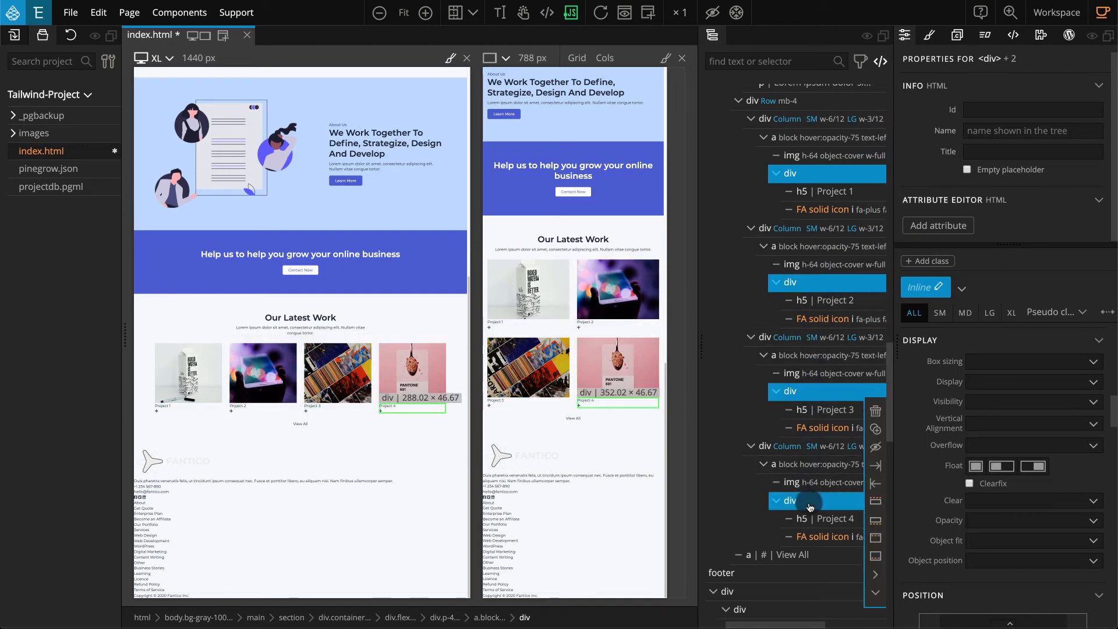
left_click(1011, 384)
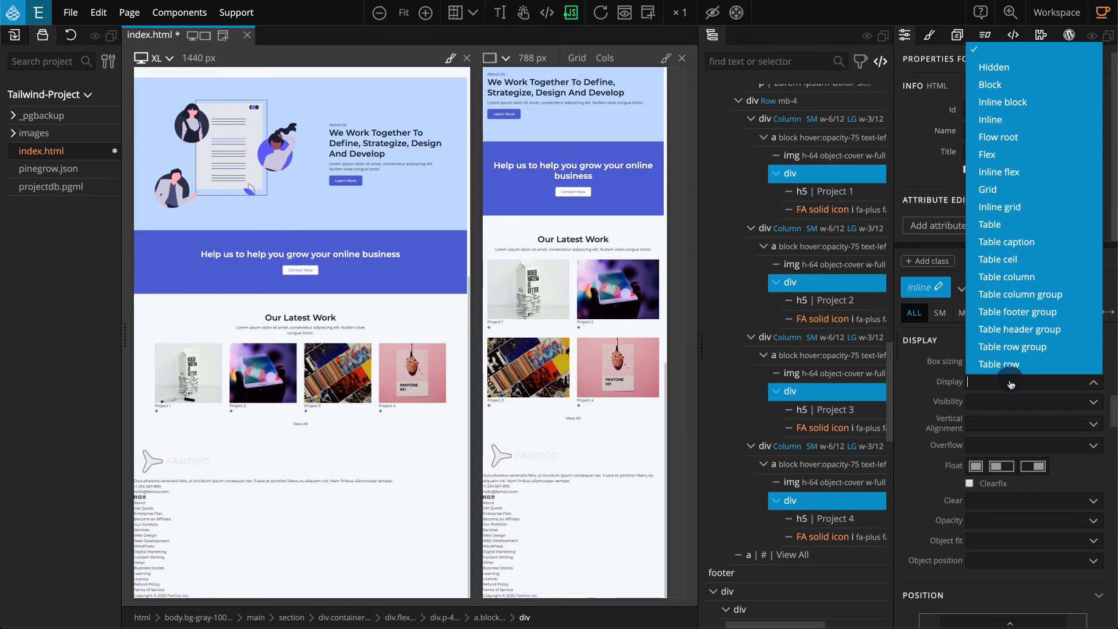
left_click(1054, 156)
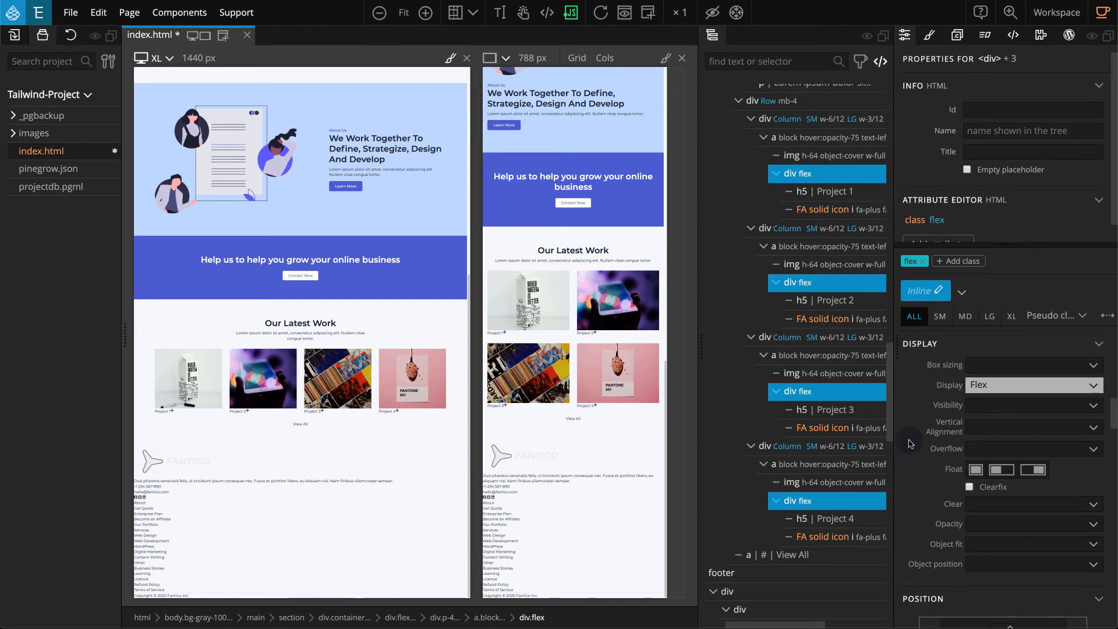
Align the items of the four project caption divs to the center and justify their content with space between.
scroll(910, 443, "down", 10)
scroll(910, 444, "down", 5)
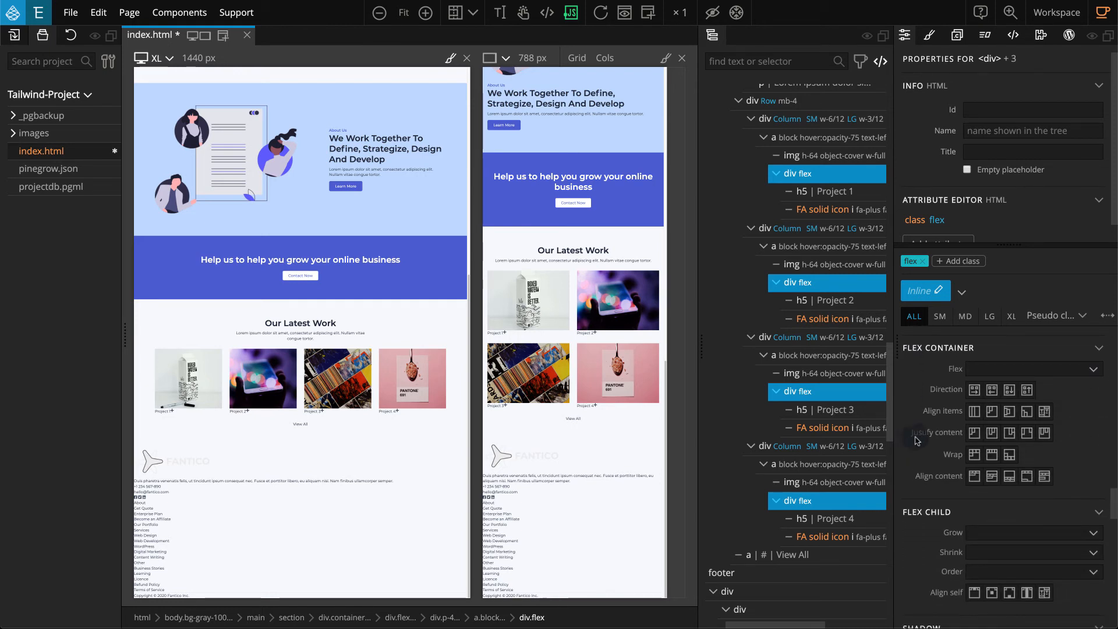
left_click(1011, 413)
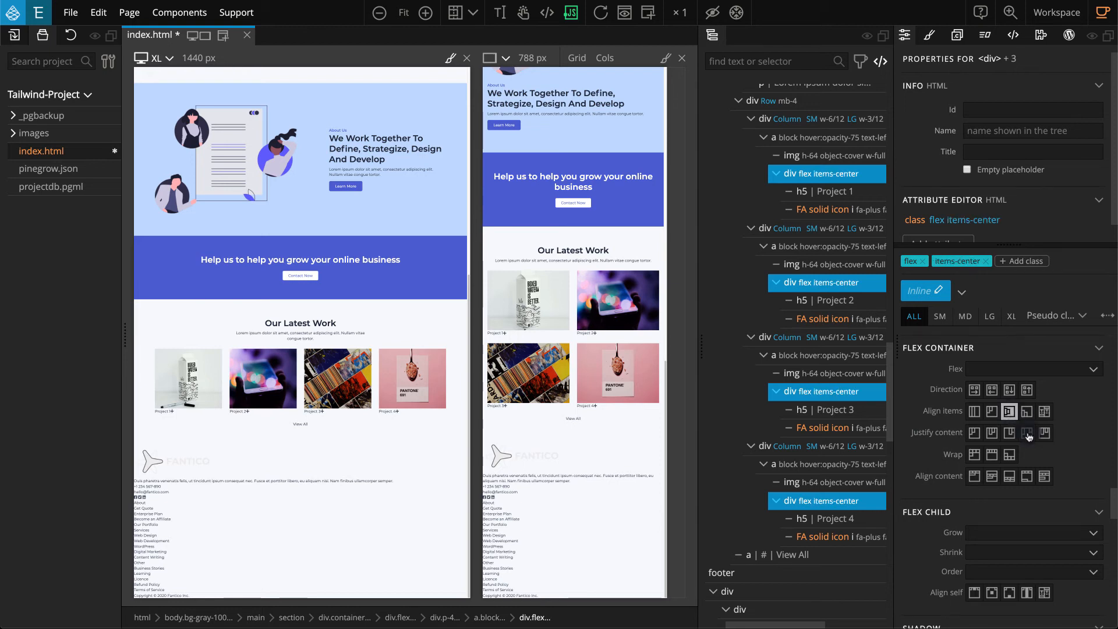
left_click(1028, 433)
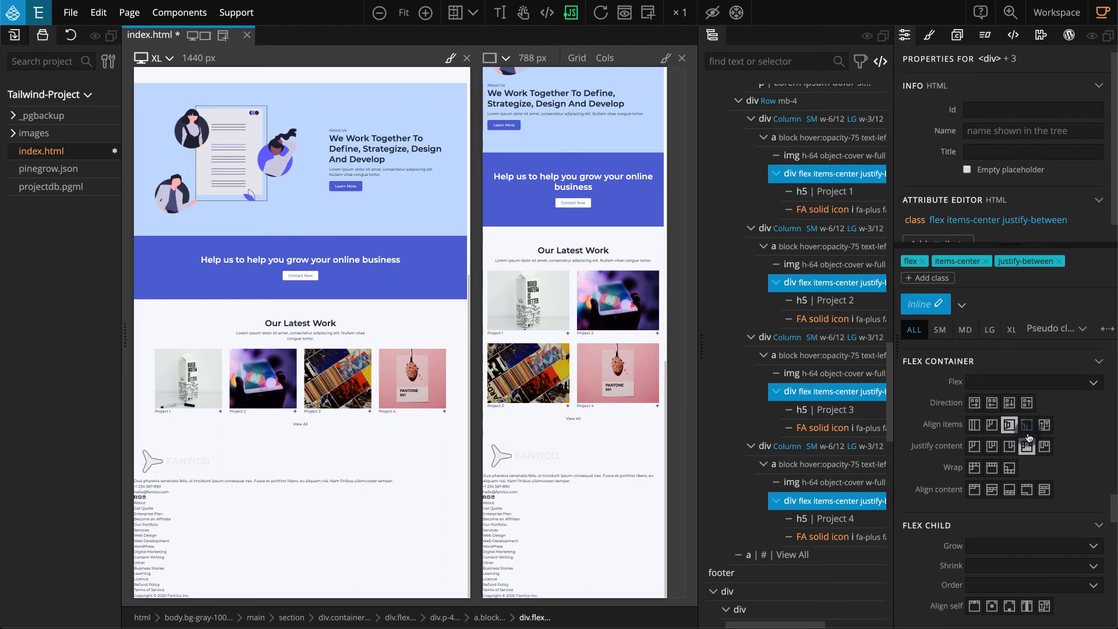
Set the left and right padding of the four project caption divs to 4.
scroll(1030, 438, "up", 15)
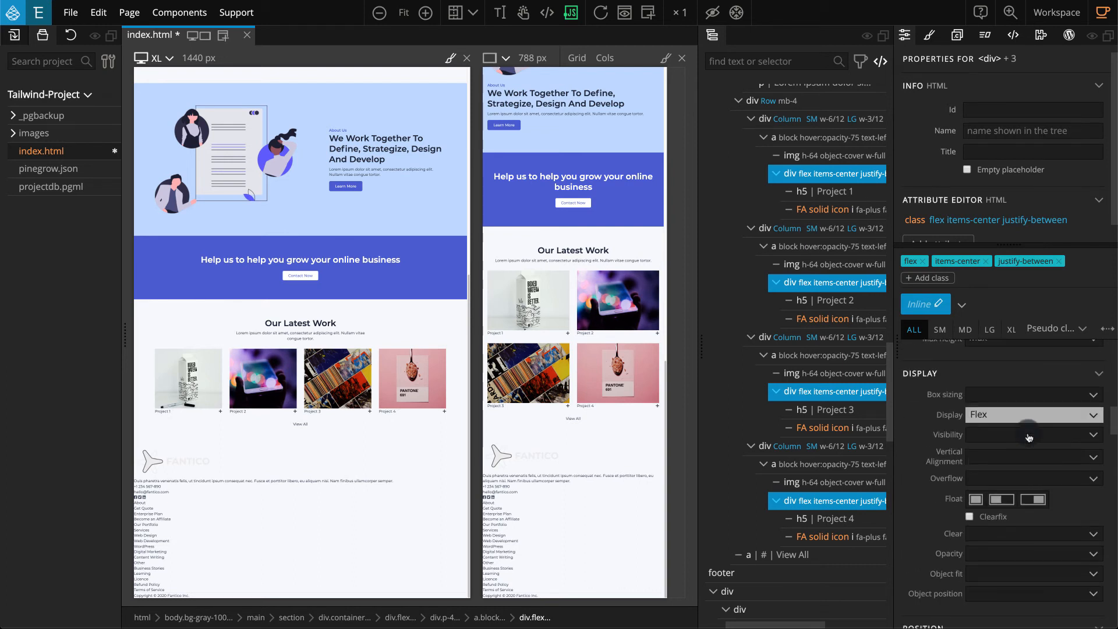
scroll(1030, 437, "up", 2)
scroll(1029, 436, "up", 5)
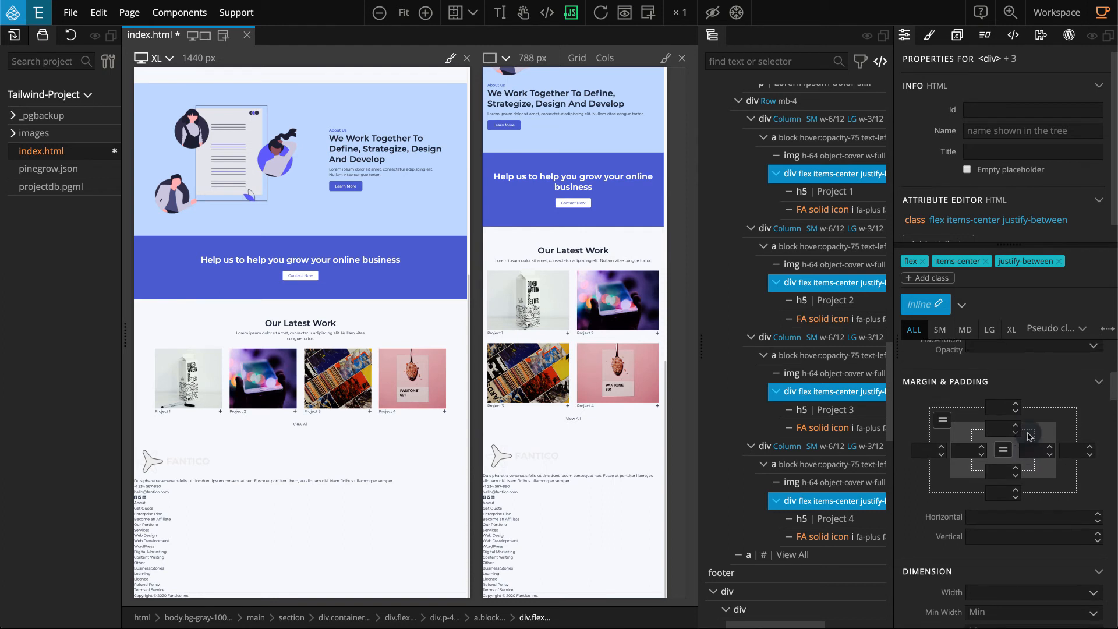
left_click(967, 454)
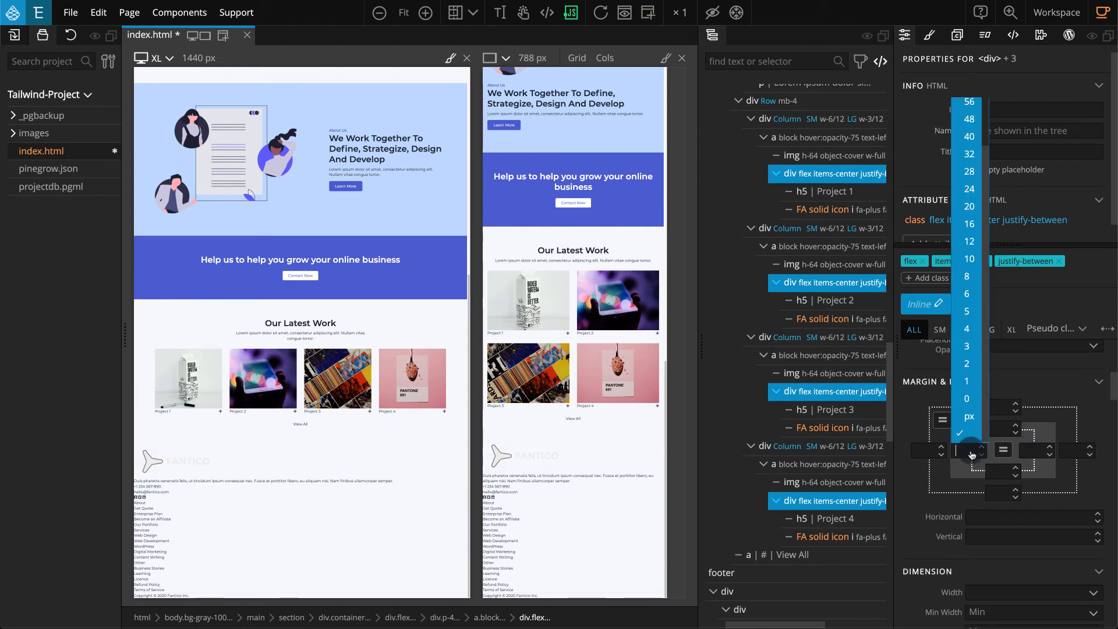
left_click(974, 331)
left_click(1032, 454)
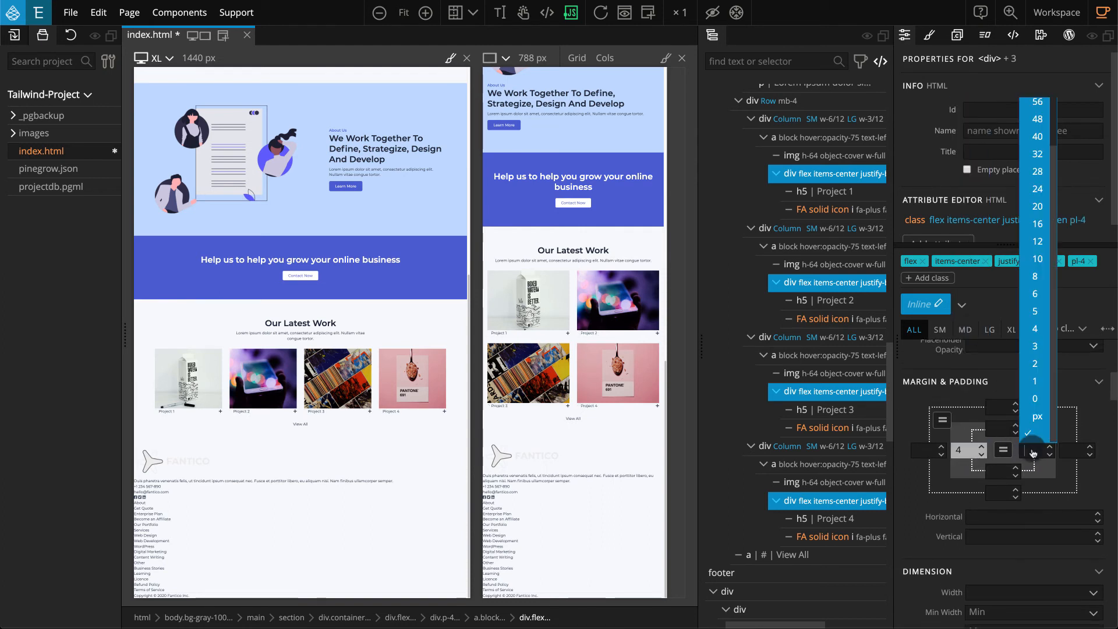
left_click(1038, 329)
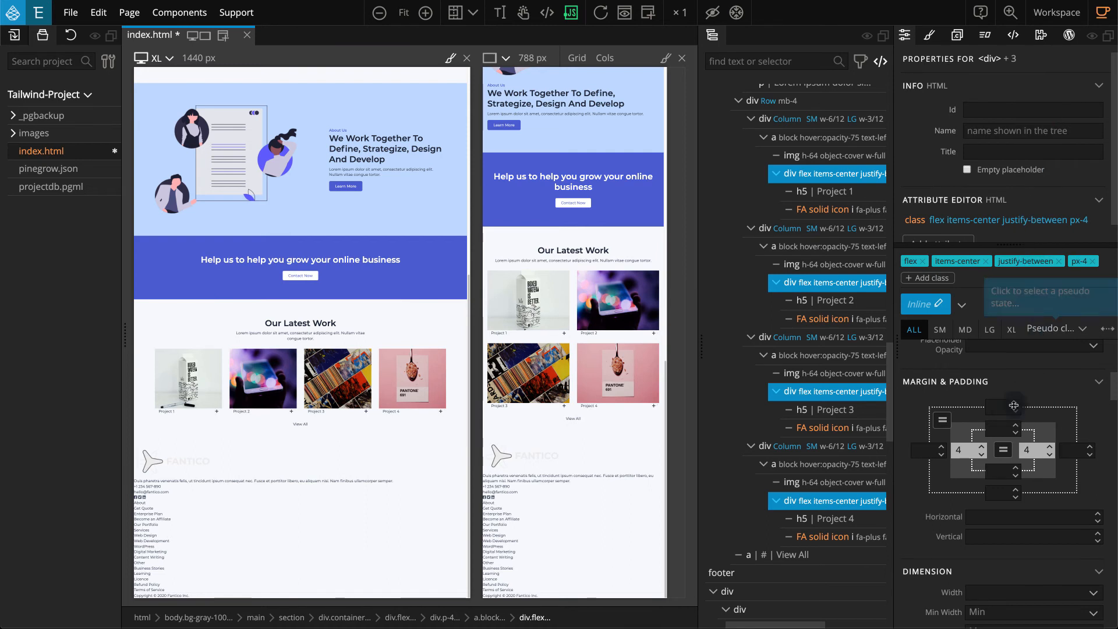
Set the top and bottom padding of the four project caption divs to 3.
left_click(1000, 429)
left_click(1001, 324)
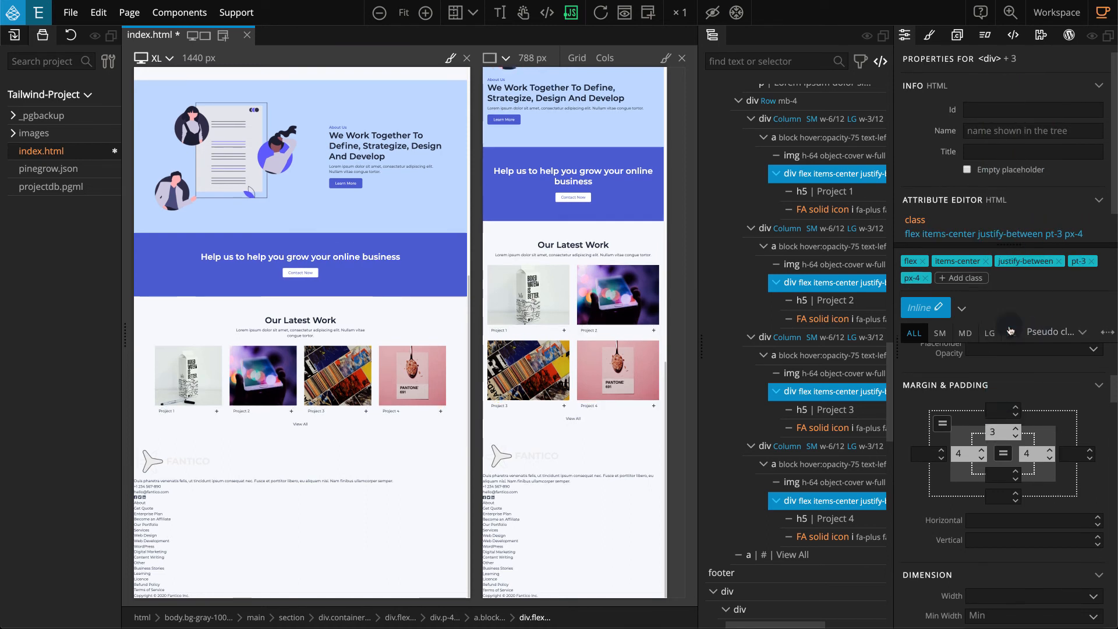
left_click(999, 479)
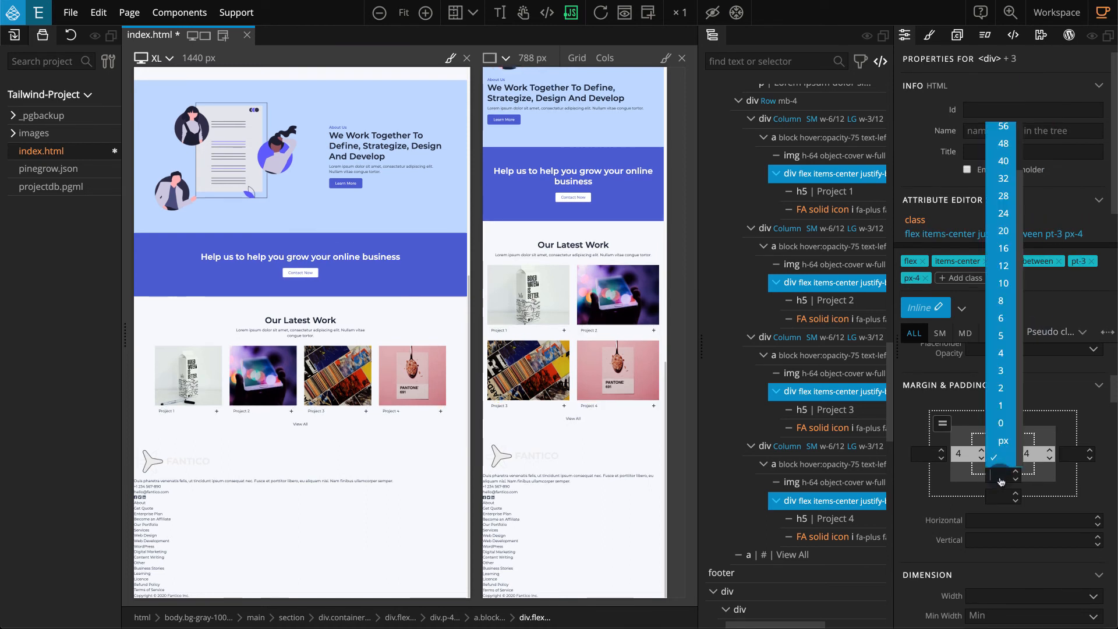
left_click(1002, 370)
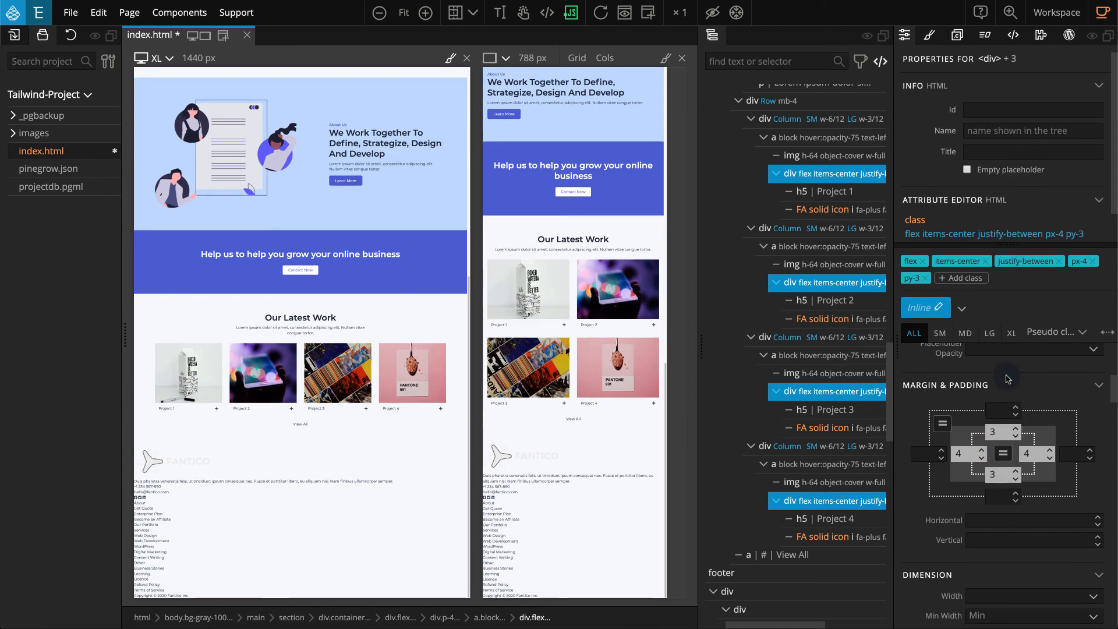
Give the four project caption divs the bg-indigo-100 background color.
scroll(1008, 379, "down", 10)
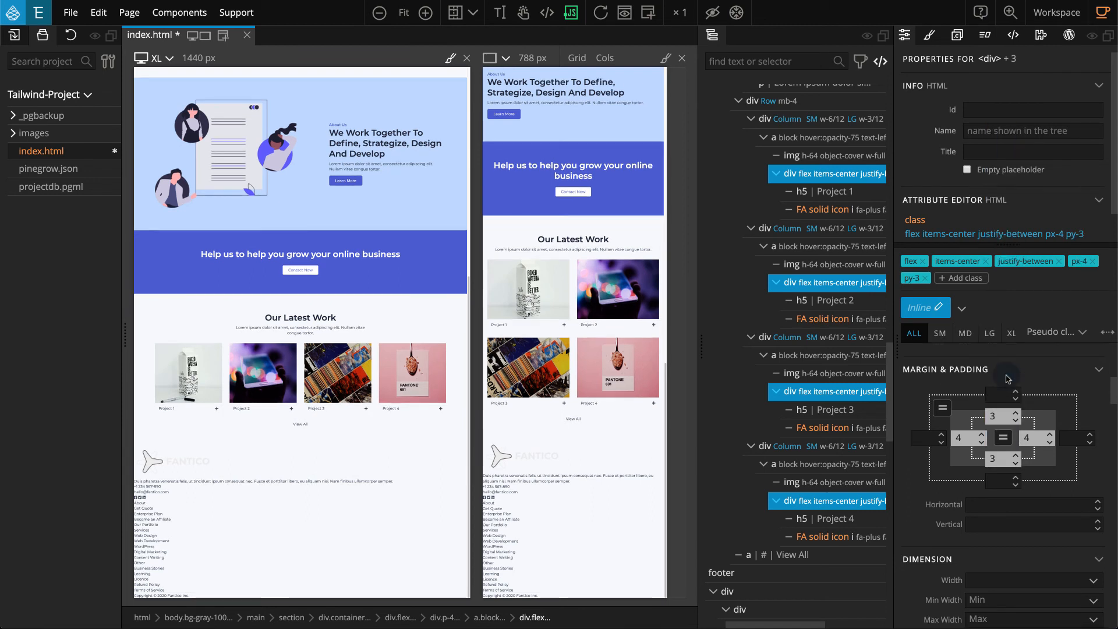
scroll(1008, 379, "down", 5)
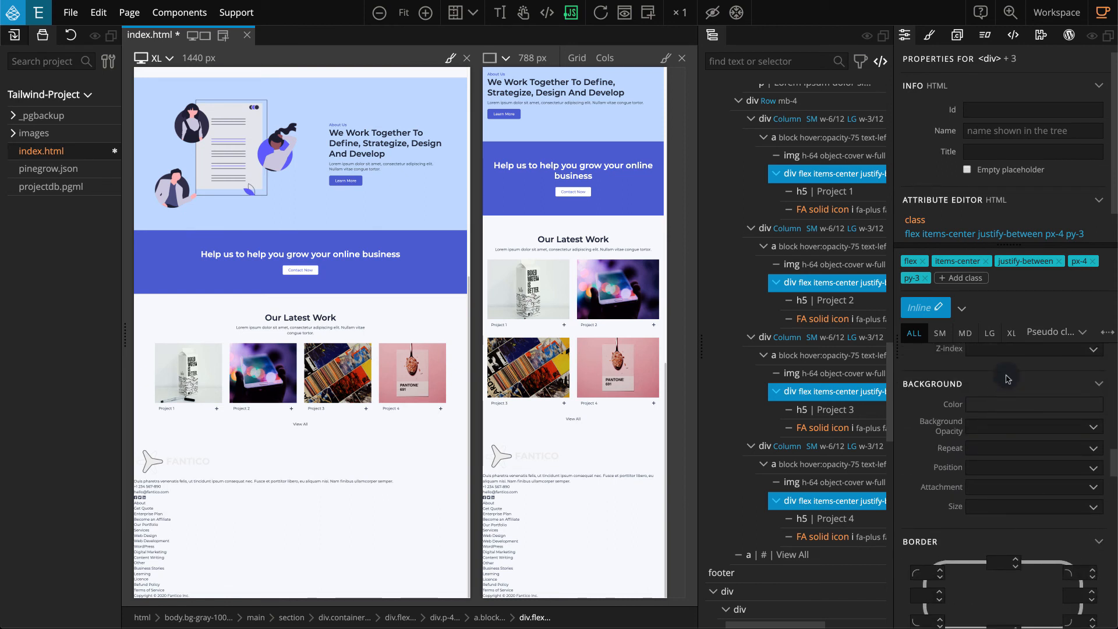
left_click(1012, 404)
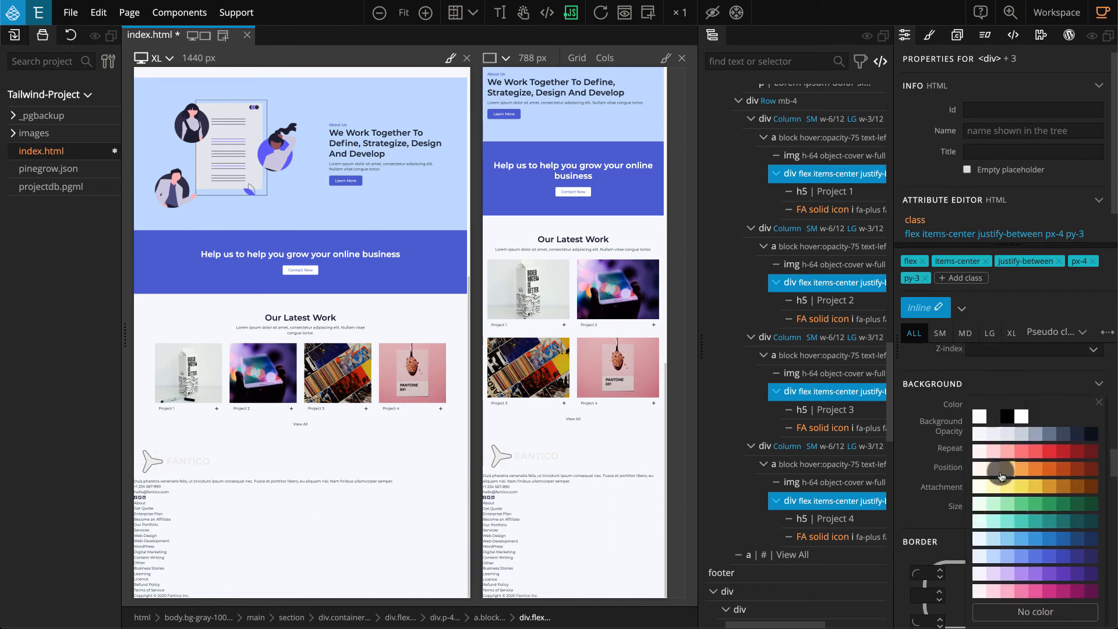
left_click(980, 556)
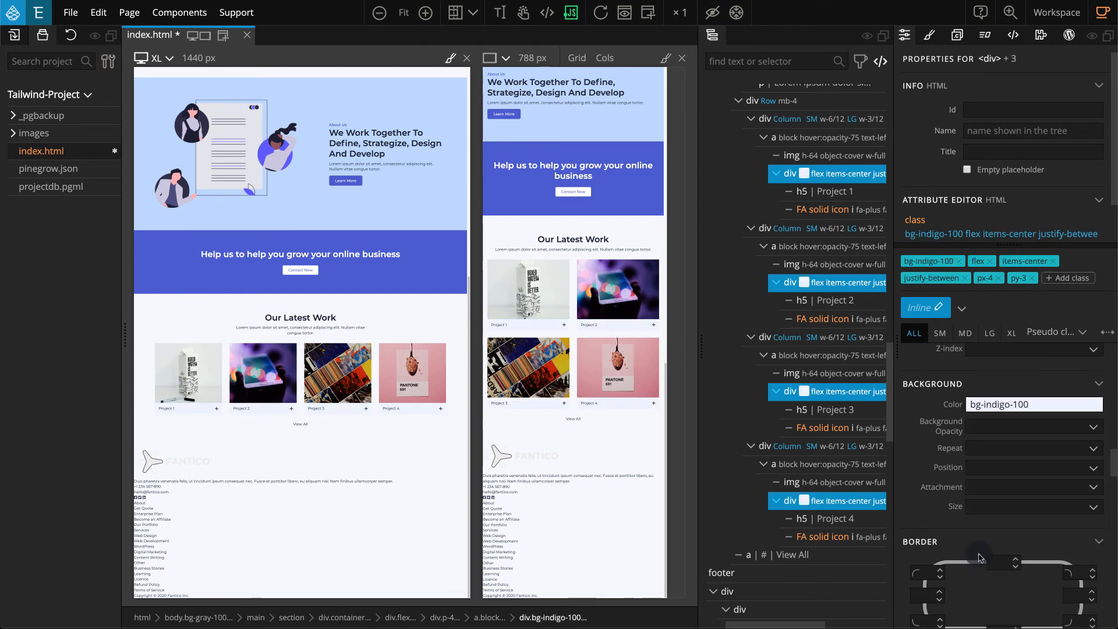
Set the text size of the four h5 project titles to Base.
left_click(828, 194)
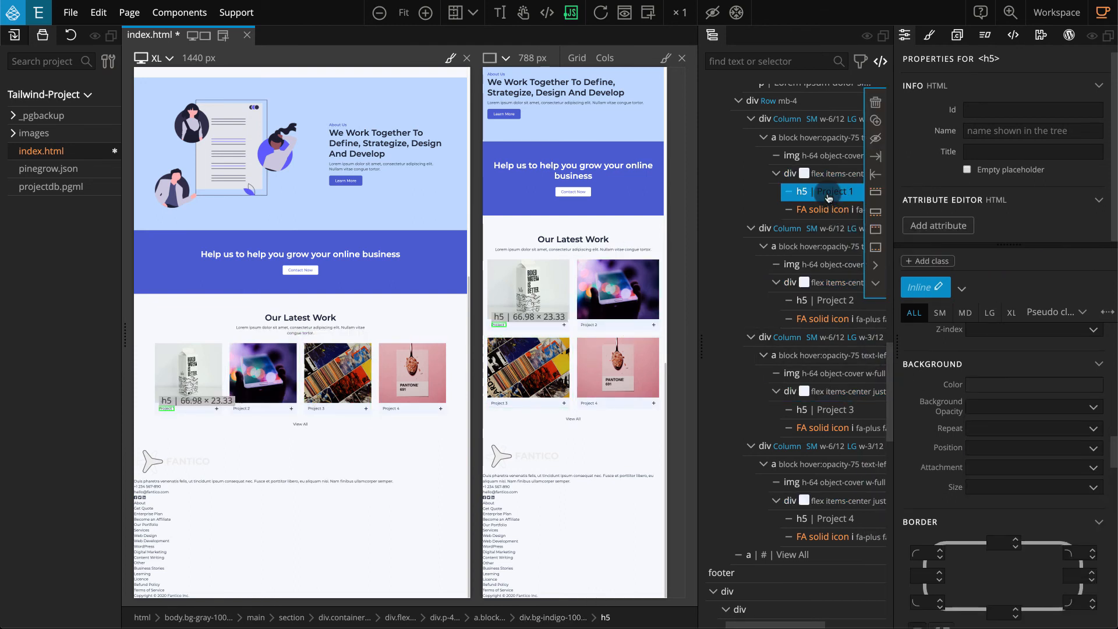
left_click(827, 300, "shift")
left_click(814, 410, "shift")
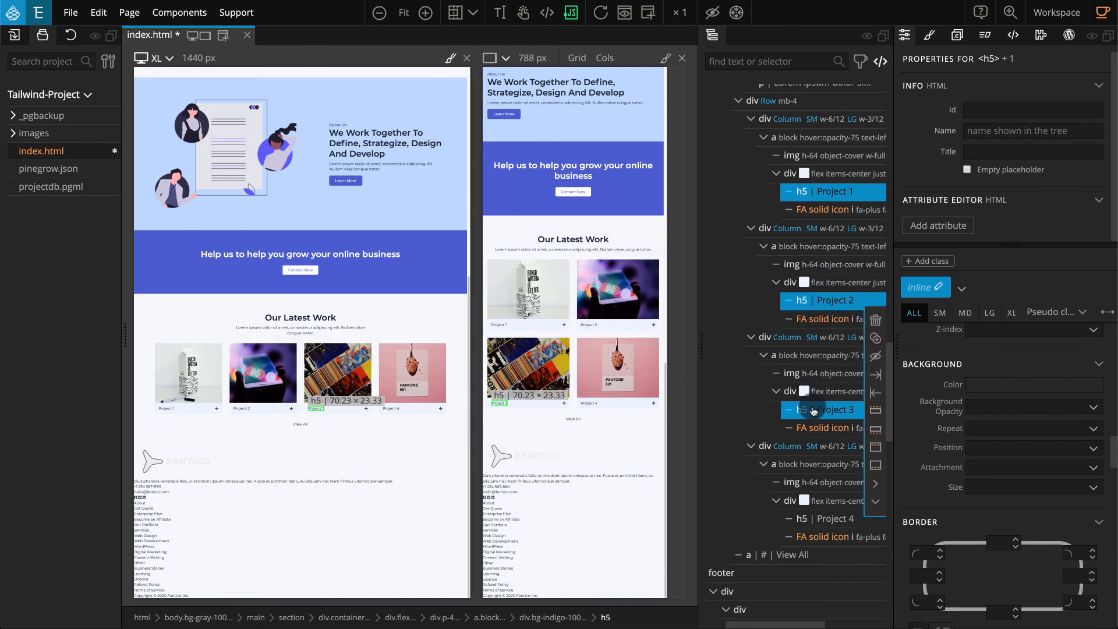
left_click(822, 519, "shift")
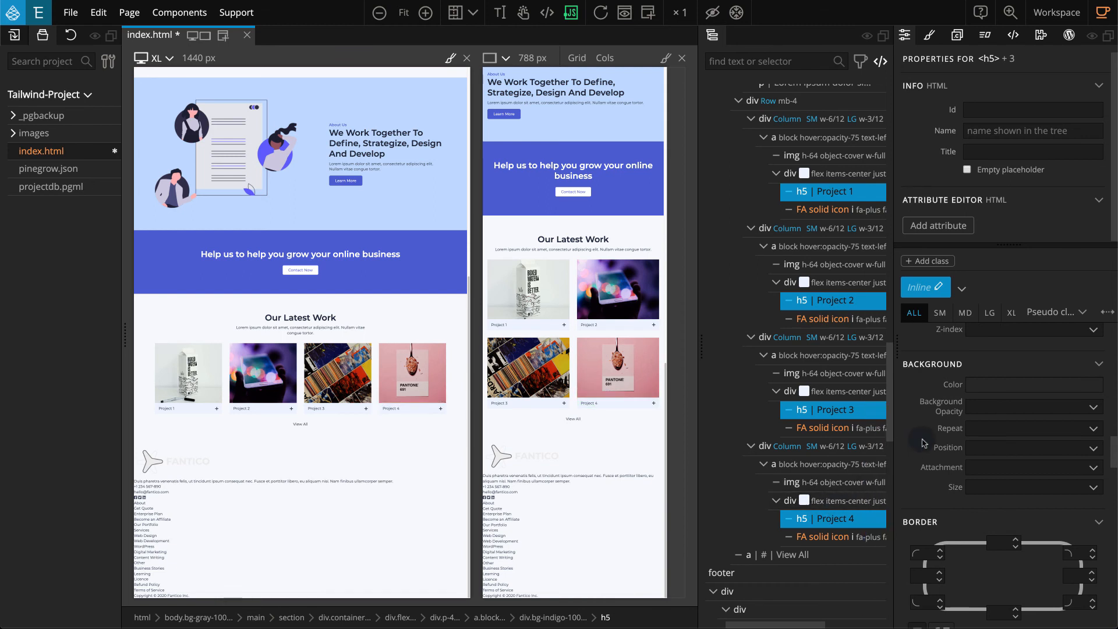
scroll(922, 443, "up", 5)
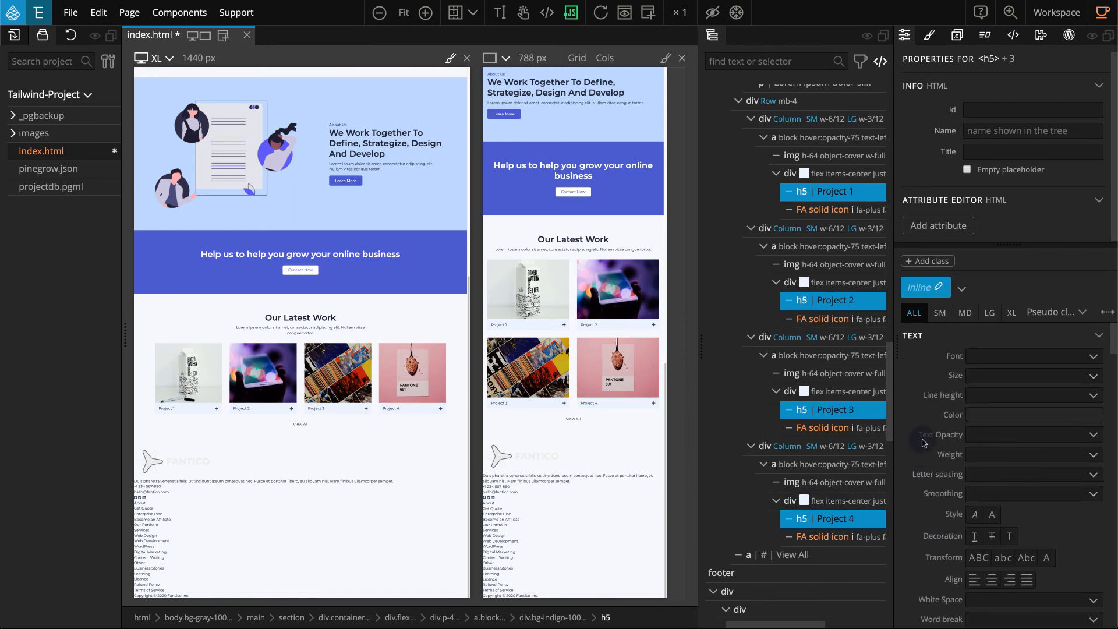
left_click(1003, 382)
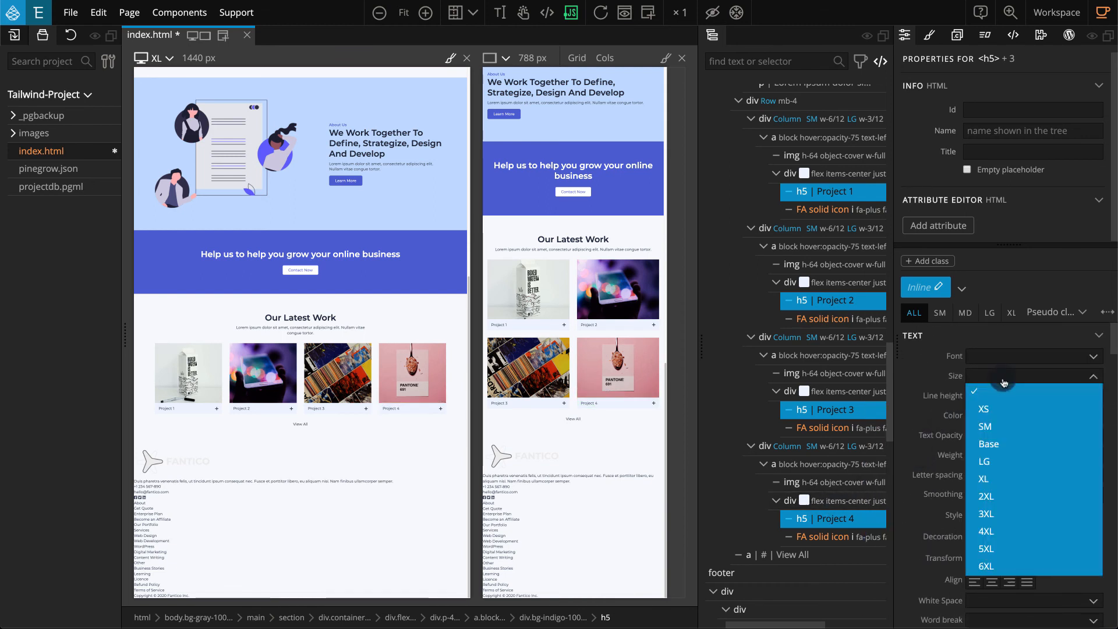
left_click(1010, 443)
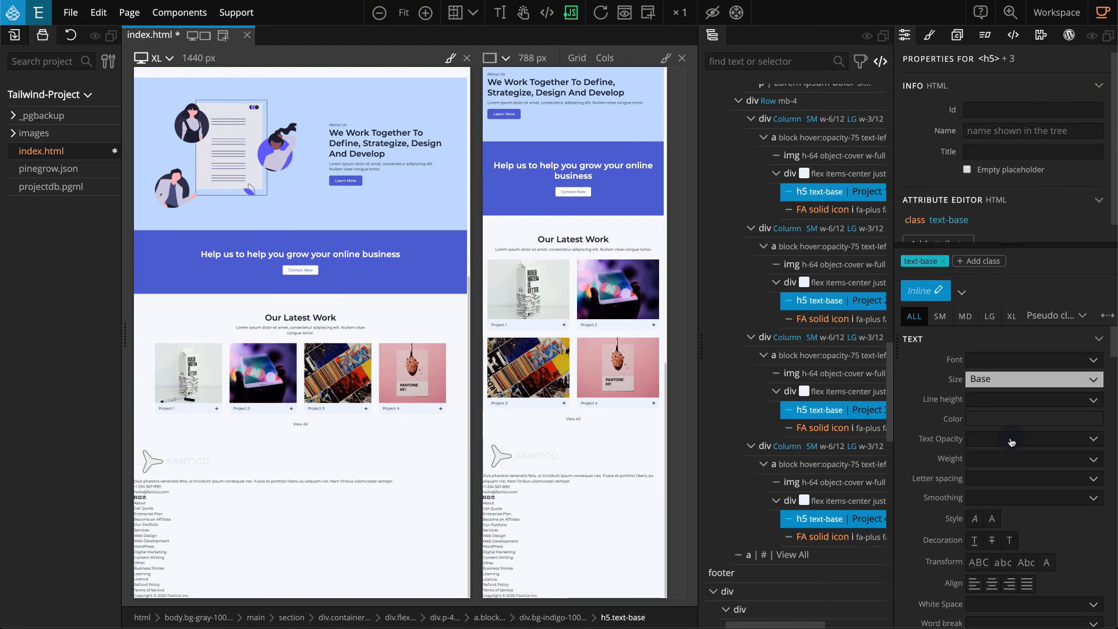
Give the four h5 project titles the text-gray-900 color and a Semibold font weight.
left_click(1056, 420)
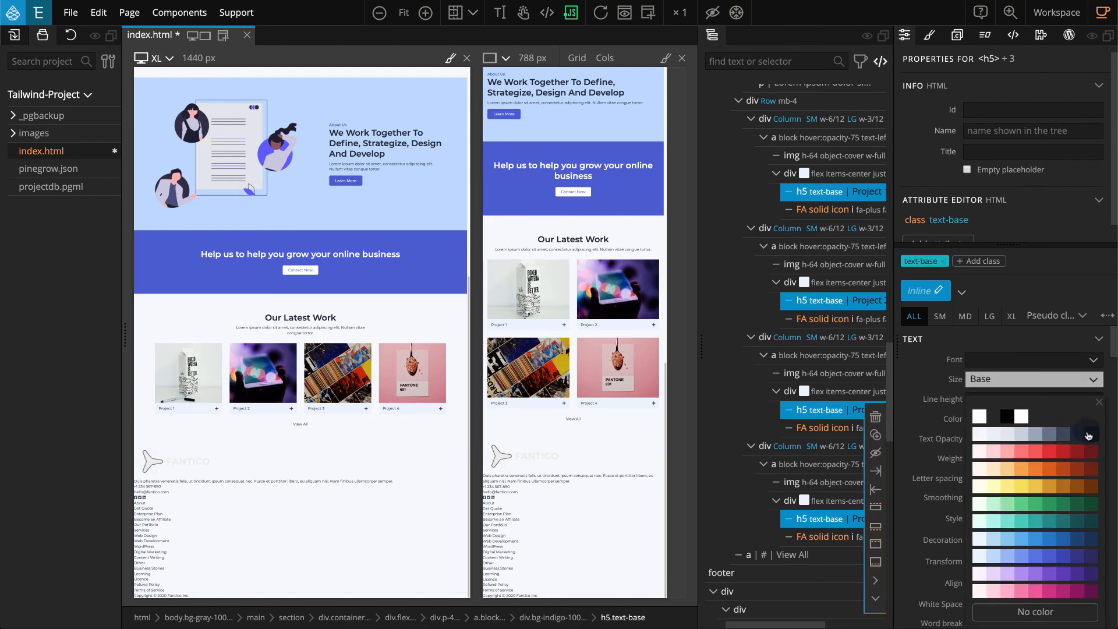
left_click(1088, 434)
left_click(1052, 466)
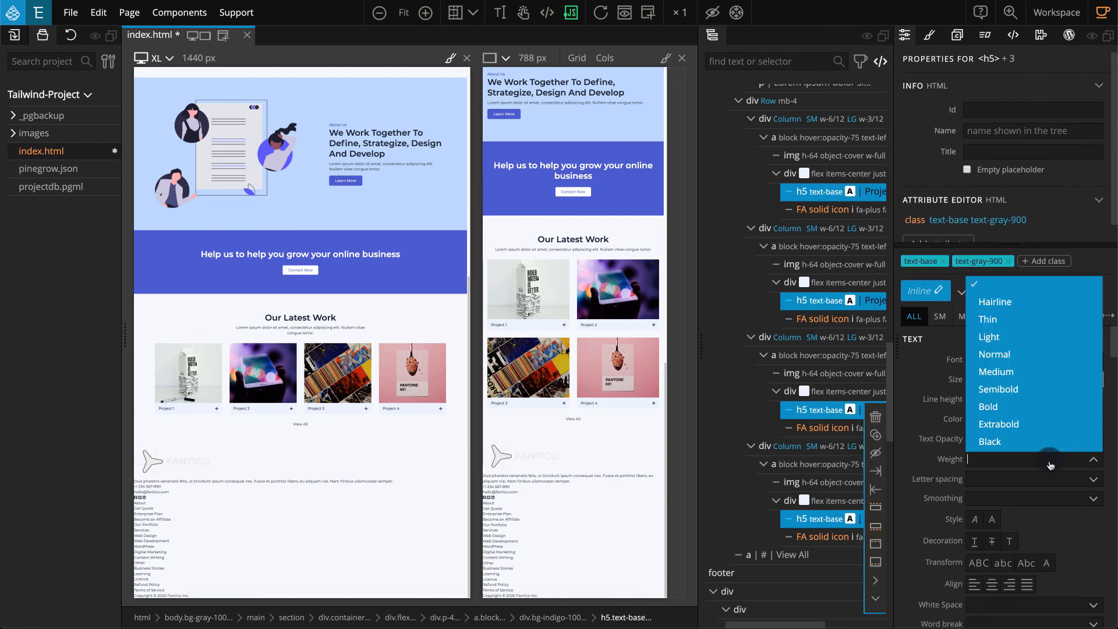
left_click(1057, 389)
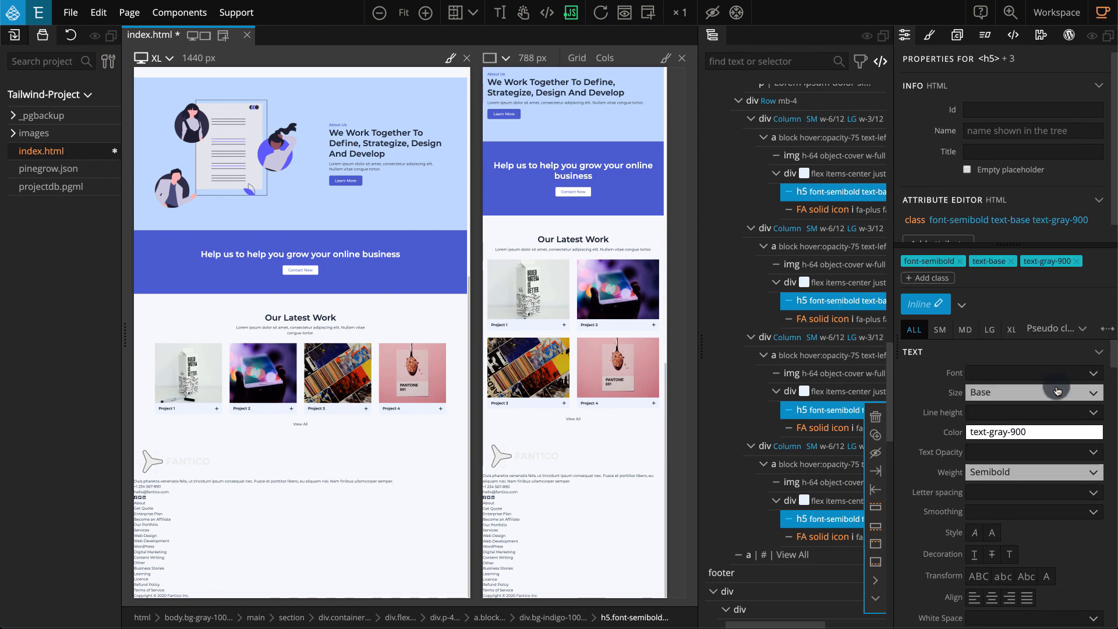
Apply the reusable Button style to the View All link below the project columns.
left_click(815, 556)
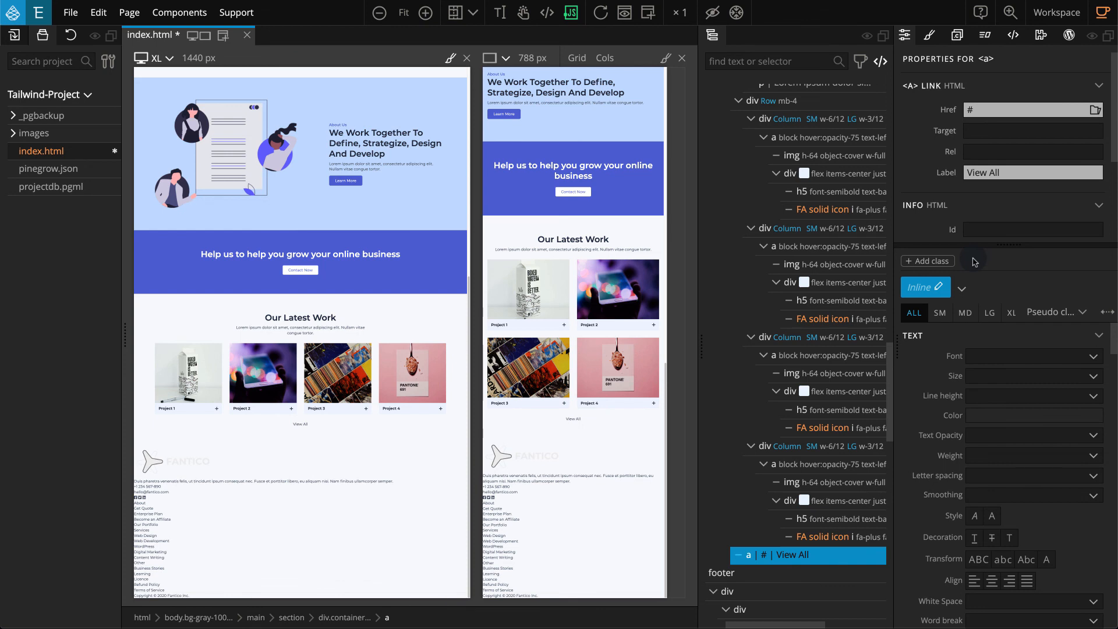
left_click(961, 290)
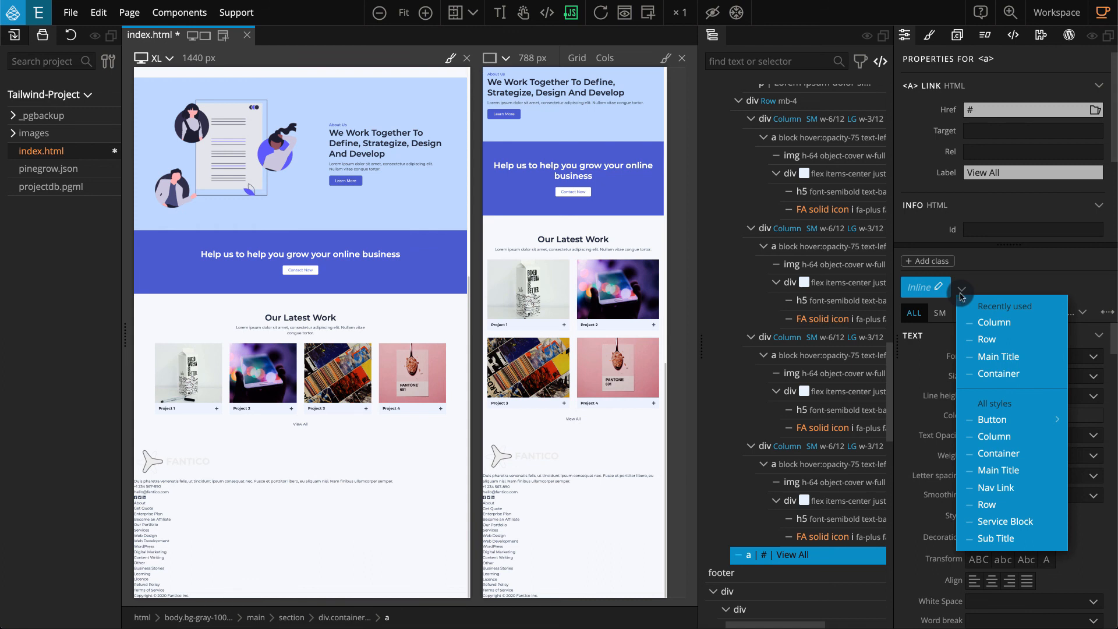
left_click(1023, 420)
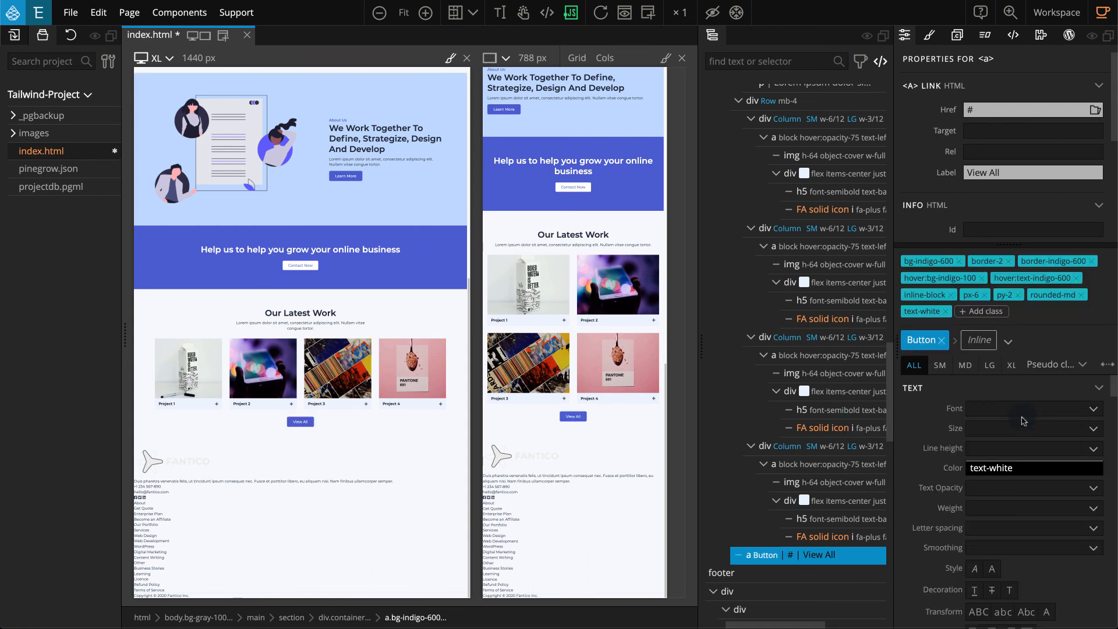